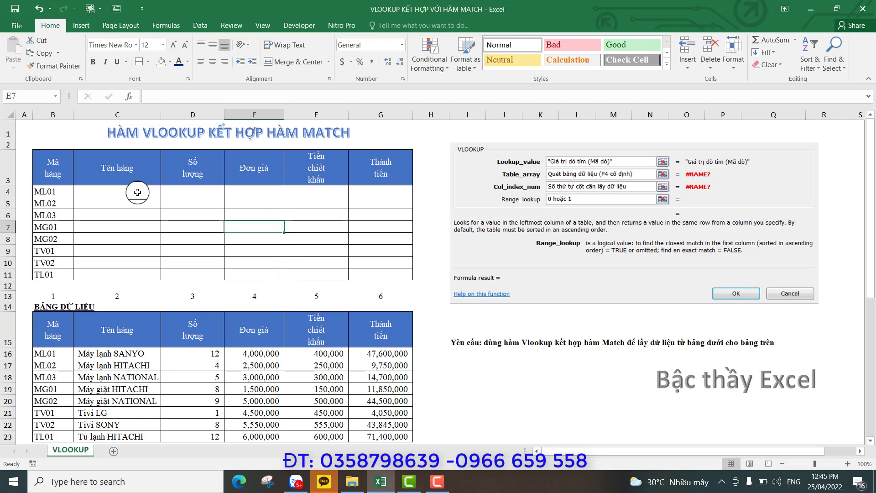
- Point out the data table's item names, the empty Tên hàng cells and the item codes above
{"action": "left_click", "coordinate": [137, 192]}
{"action": "left_click", "coordinate": [134, 383]}
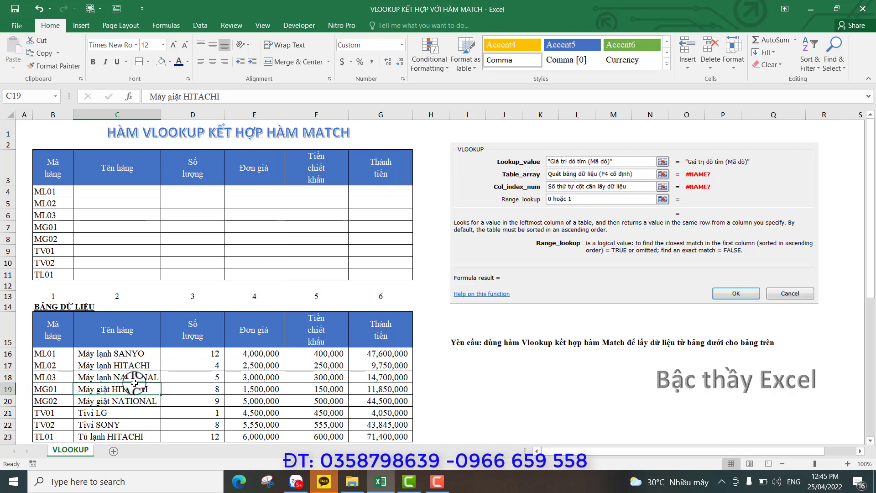
{"action": "left_click", "coordinate": [130, 201]}
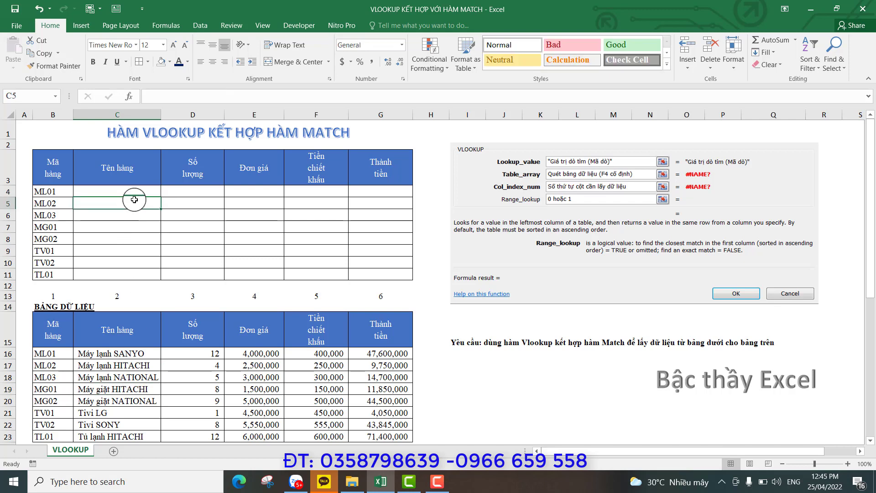
{"action": "left_click", "coordinate": [51, 203]}
{"action": "left_click", "coordinate": [50, 215]}
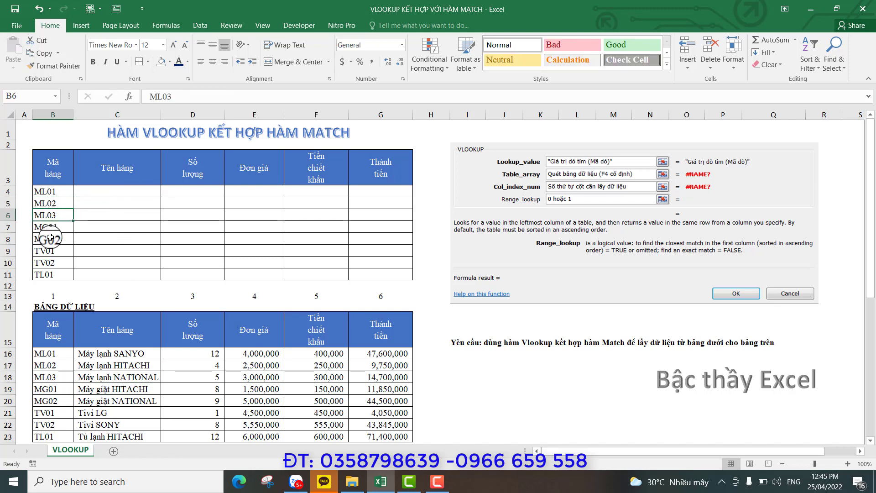
{"action": "left_click", "coordinate": [50, 239]}
{"action": "left_click", "coordinate": [50, 261]}
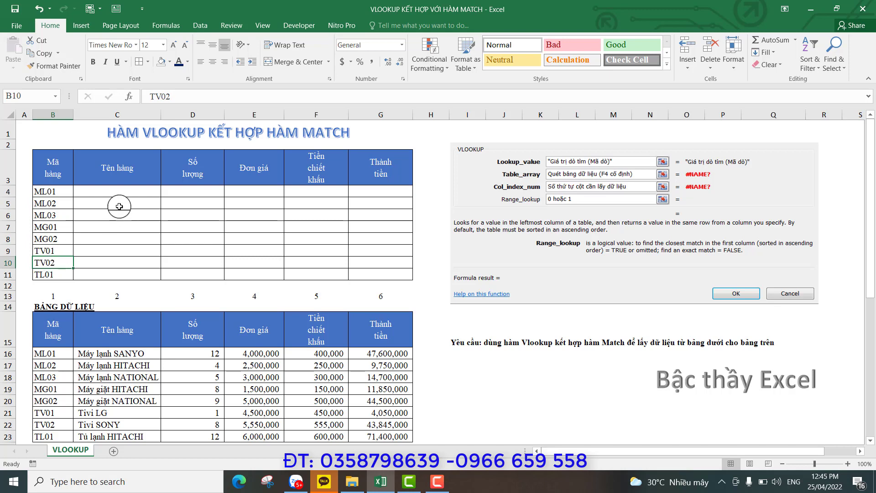
{"action": "left_click", "coordinate": [127, 190]}
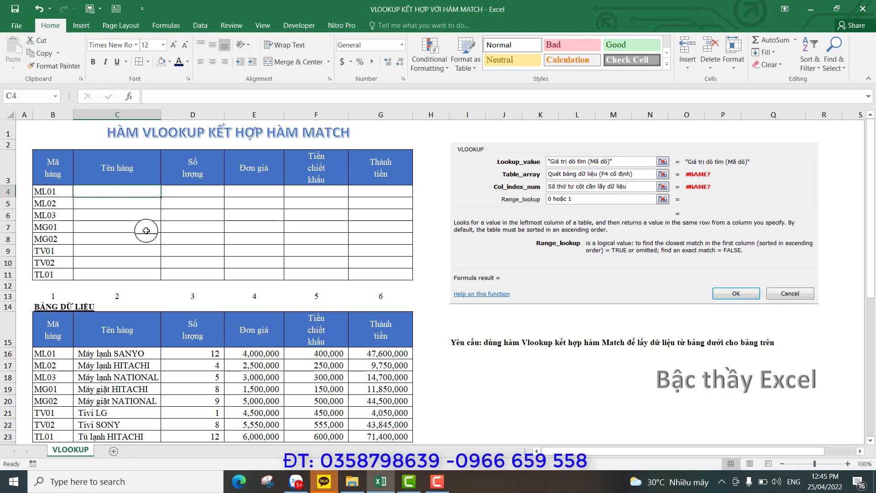
{"action": "left_click", "coordinate": [155, 263]}
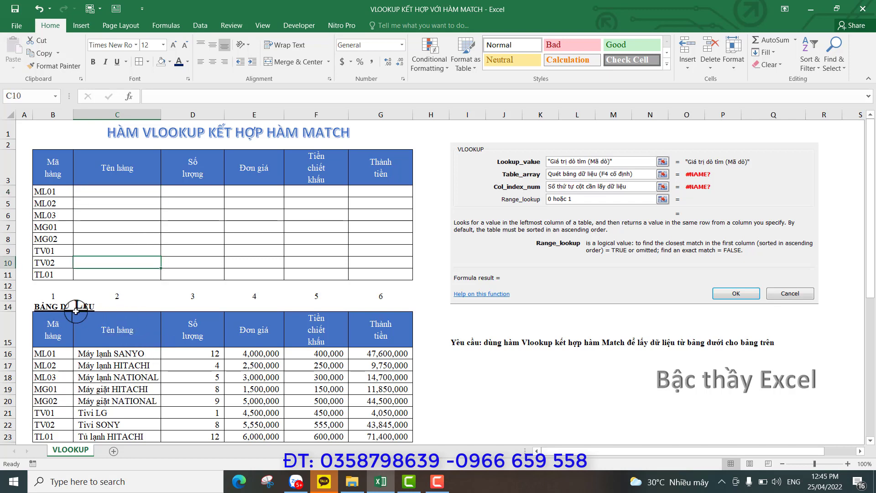
- Walk through the data table's column numbers 1 to 6, noting column 2 holds item names
{"action": "left_click", "coordinate": [54, 296]}
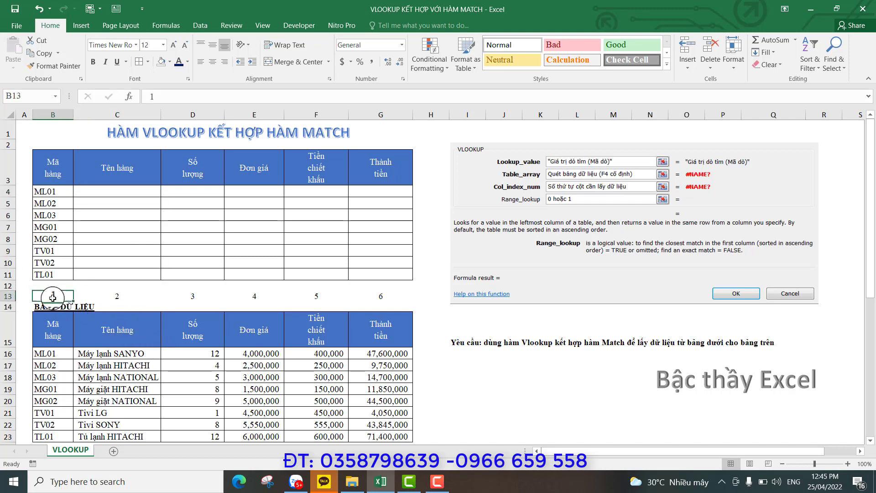
{"action": "left_click", "coordinate": [114, 299]}
{"action": "left_click", "coordinate": [192, 297]}
{"action": "left_click", "coordinate": [253, 298]}
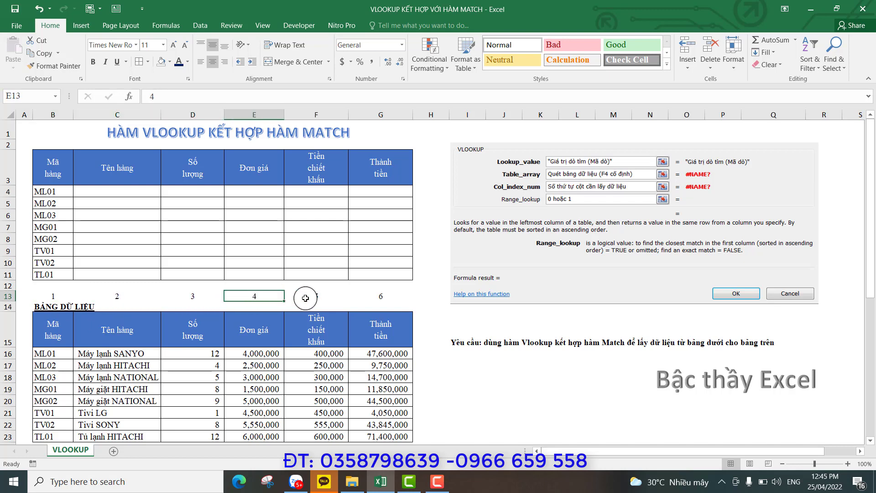
{"action": "left_click", "coordinate": [307, 297]}
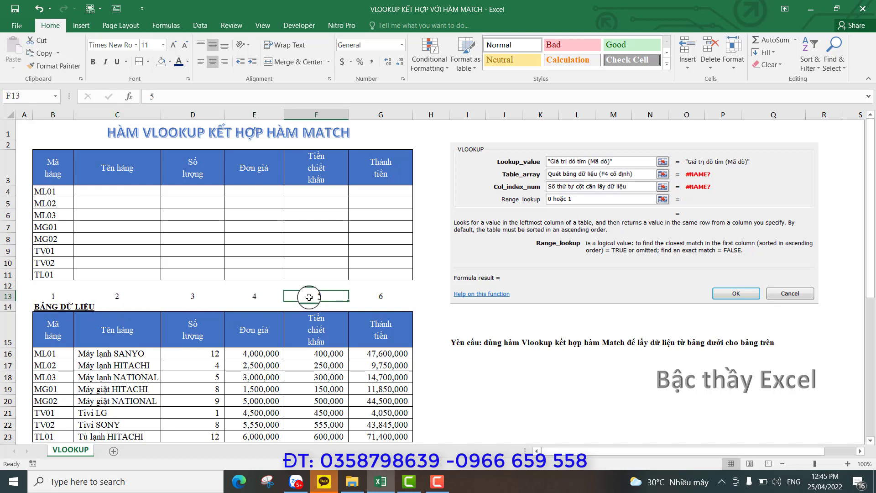
{"action": "left_click", "coordinate": [382, 298]}
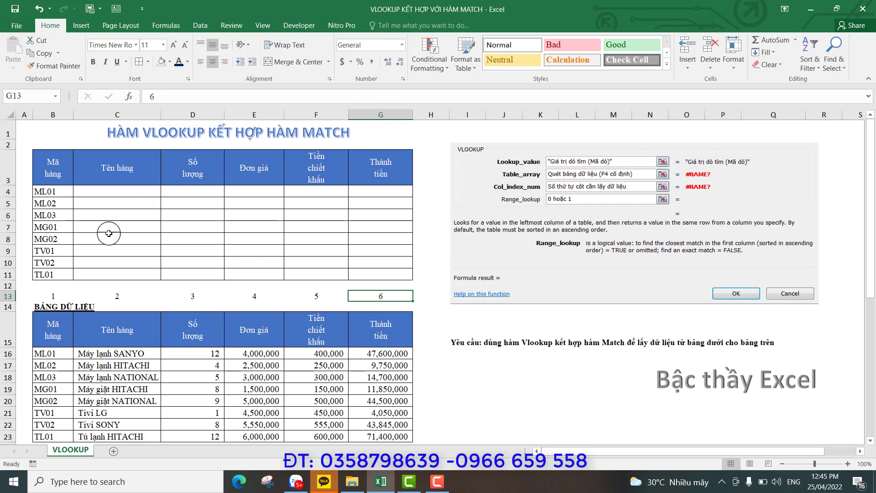
{"action": "left_click", "coordinate": [53, 296]}
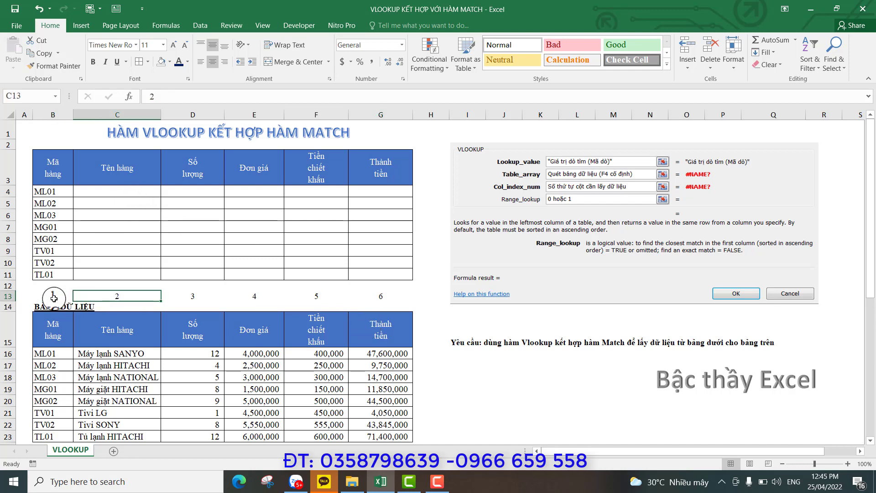
{"action": "mouse_move", "coordinate": [52, 297]}
{"action": "left_mouse_down"}
{"action": "mouse_move", "coordinate": [162, 309]}
{"action": "mouse_move", "coordinate": [389, 307]}
{"action": "mouse_move", "coordinate": [365, 305]}
{"action": "left_mouse_up"}
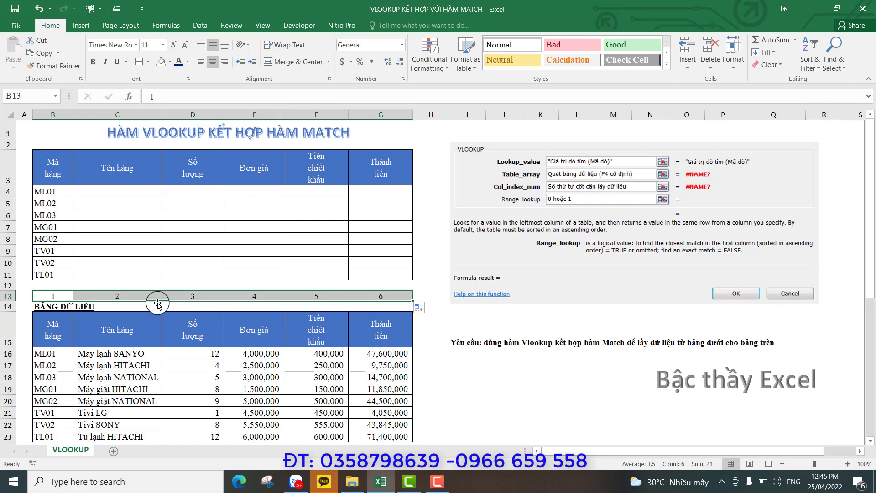
{"action": "left_click", "coordinate": [132, 299]}
{"action": "left_click", "coordinate": [188, 298]}
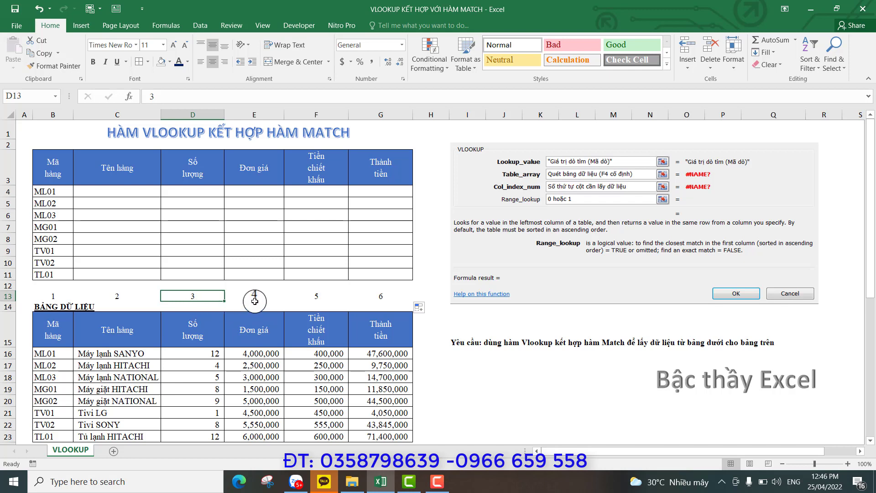
{"action": "left_click", "coordinate": [254, 299]}
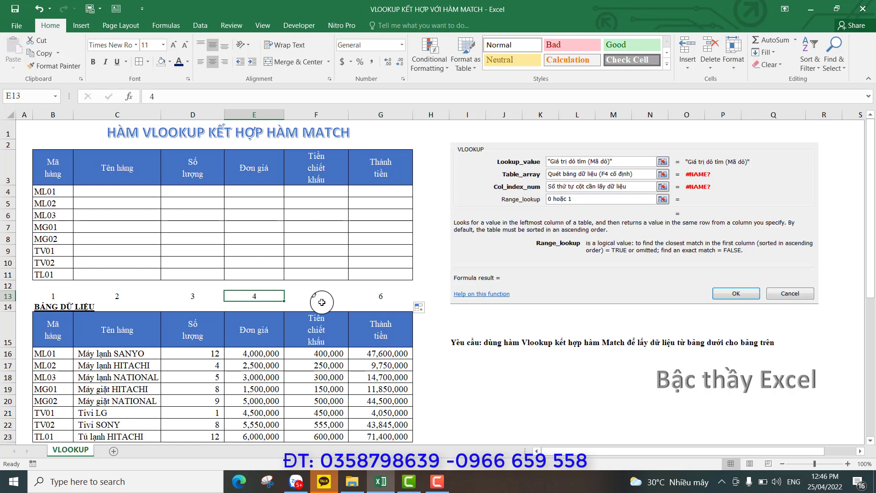
- Start a VLOOKUP in C4 using item code B4 as the lookup value
{"action": "left_click", "coordinate": [127, 194]}
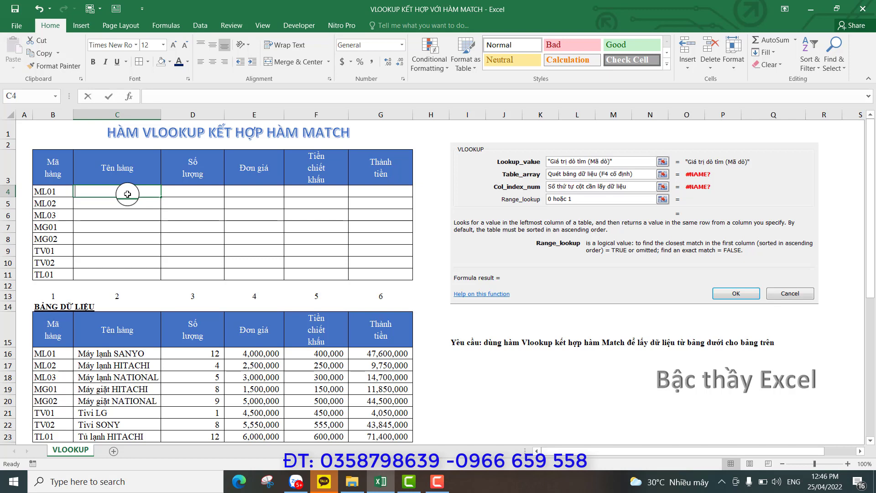
{"action": "type", "text": "="}
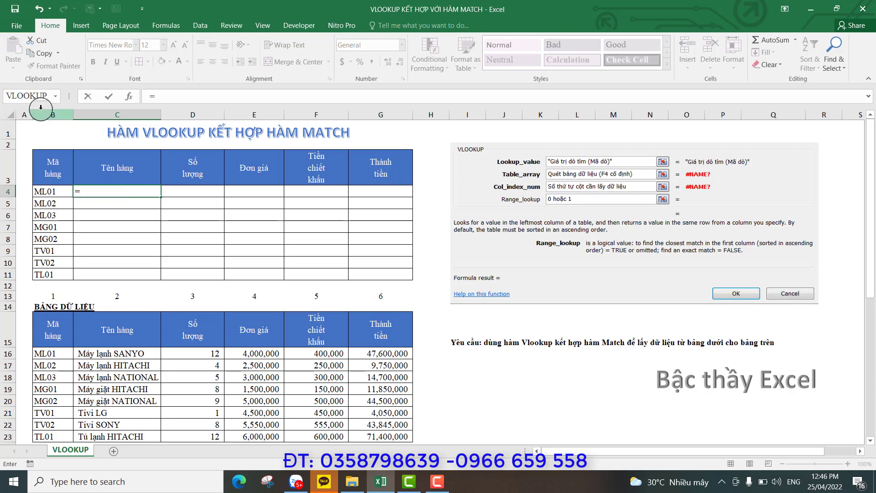
{"action": "left_click", "coordinate": [55, 96]}
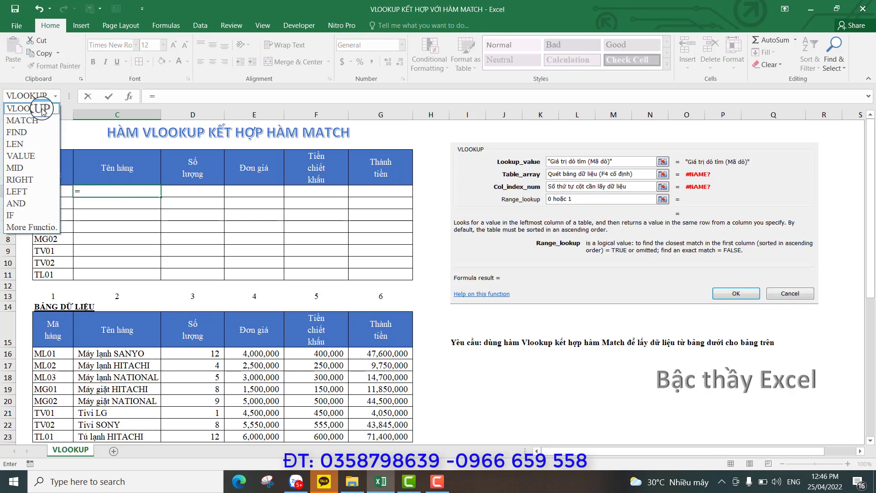
{"action": "left_click", "coordinate": [55, 108]}
{"action": "left_click_drag", "start_coordinate": [293, 240], "coordinate": [275, 228]}
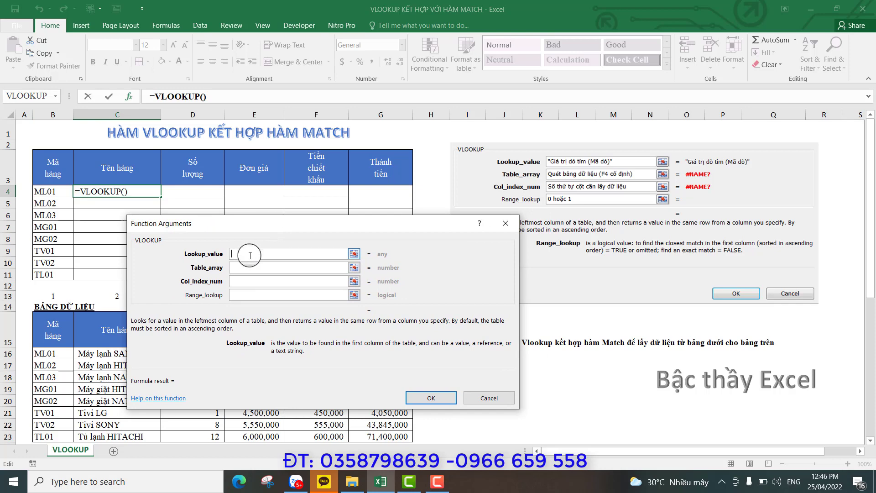
{"action": "left_click_drag", "start_coordinate": [254, 226], "coordinate": [239, 224]}
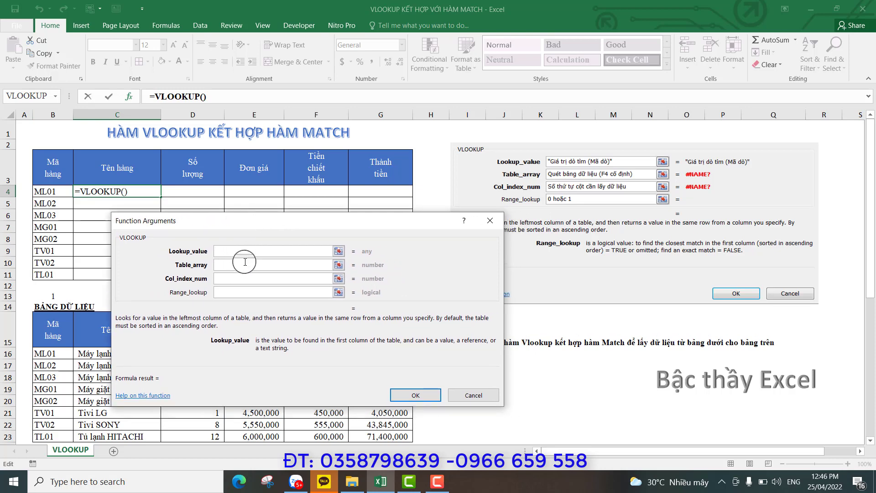
{"action": "left_click", "coordinate": [50, 192]}
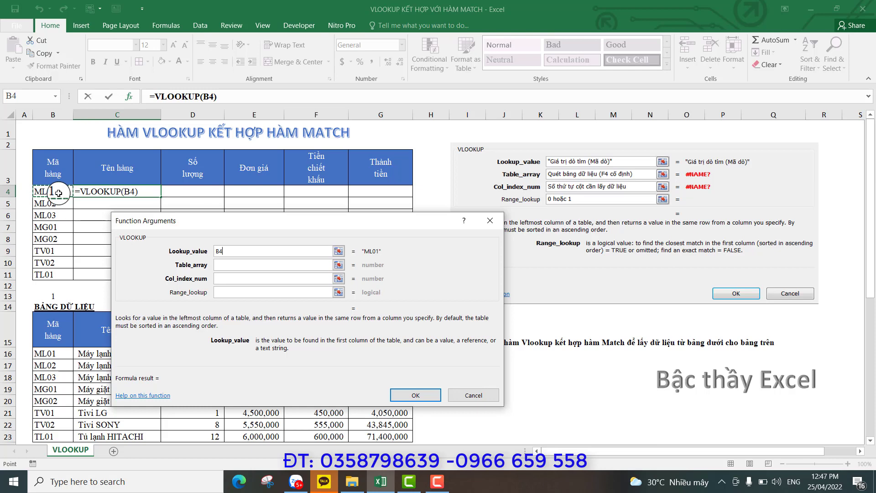
{"action": "left_click", "coordinate": [269, 265]}
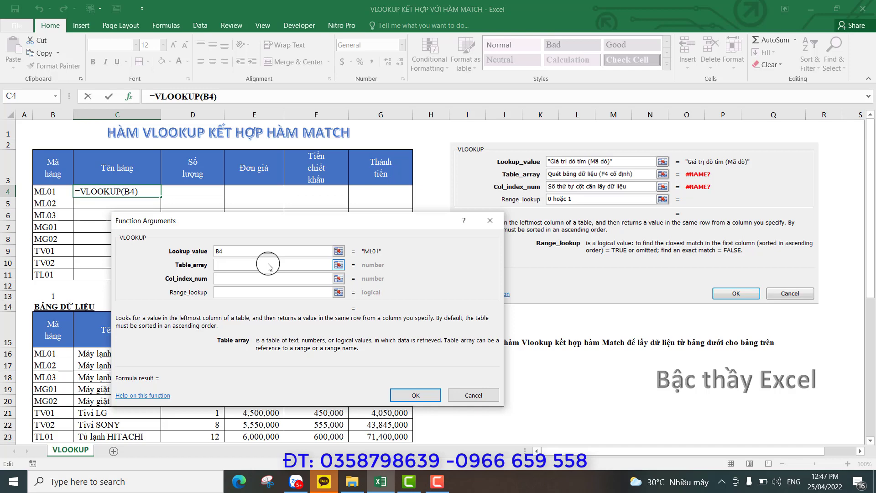
- Complete C4's VLOOKUP with absolute range $B$15:$G$23, column 2 and exact match 0
{"action": "mouse_move", "coordinate": [51, 336]}
{"action": "left_mouse_down"}
{"action": "mouse_move", "coordinate": [265, 373]}
{"action": "mouse_move", "coordinate": [408, 437]}
{"action": "left_mouse_up"}
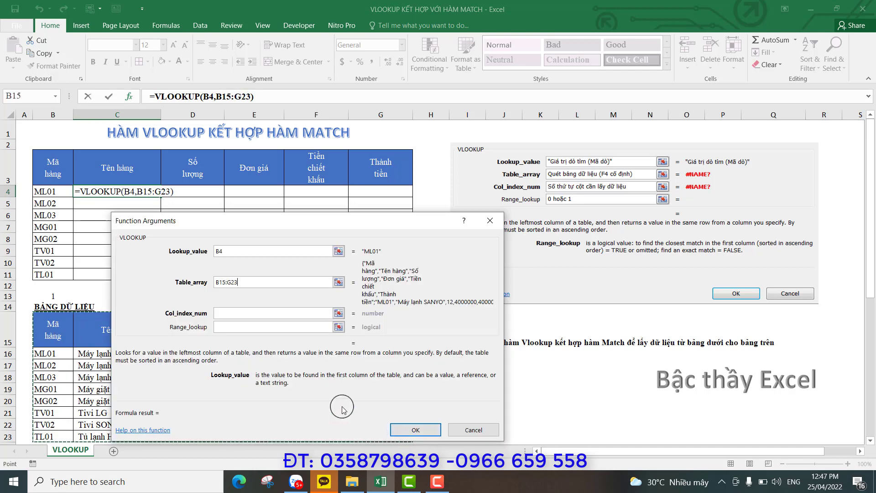
{"action": "key", "text": "F4"}
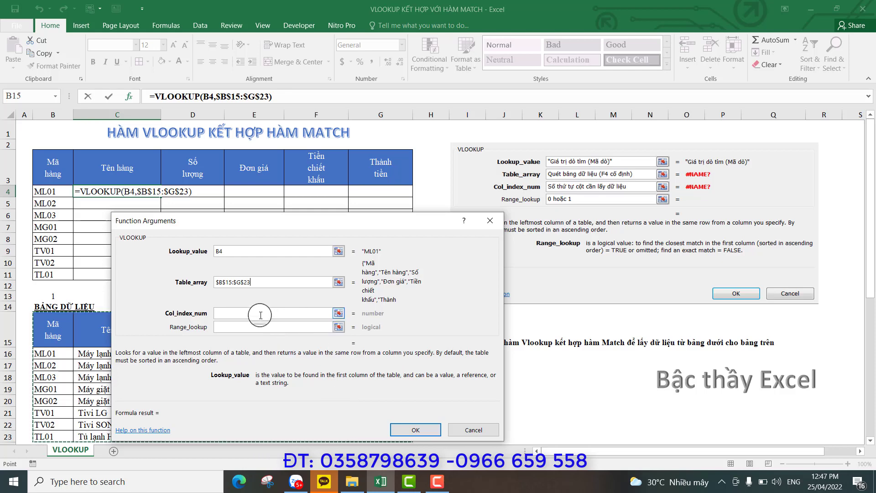
{"action": "left_click_drag", "start_coordinate": [301, 231], "coordinate": [348, 234]}
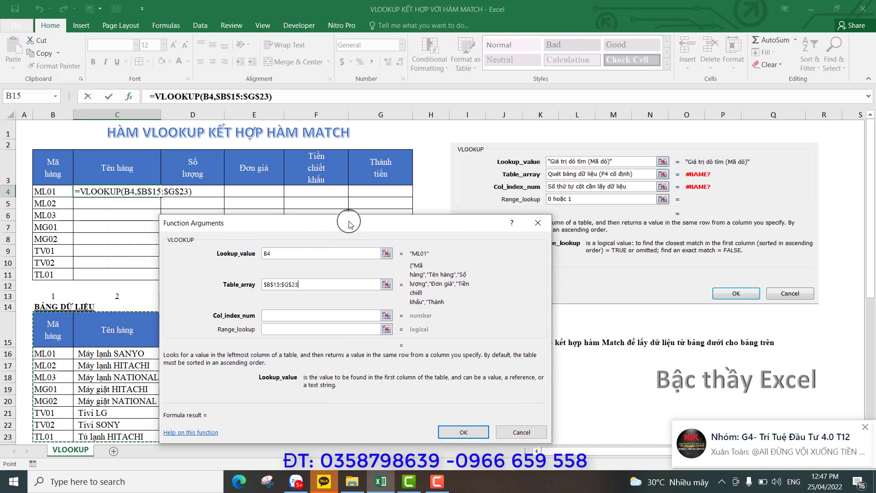
{"action": "left_click", "coordinate": [295, 317]}
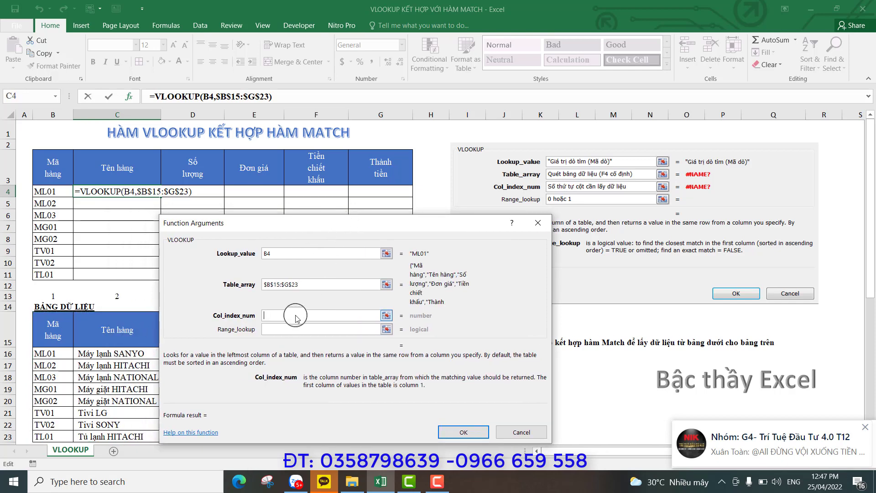
{"action": "type", "text": "2"}
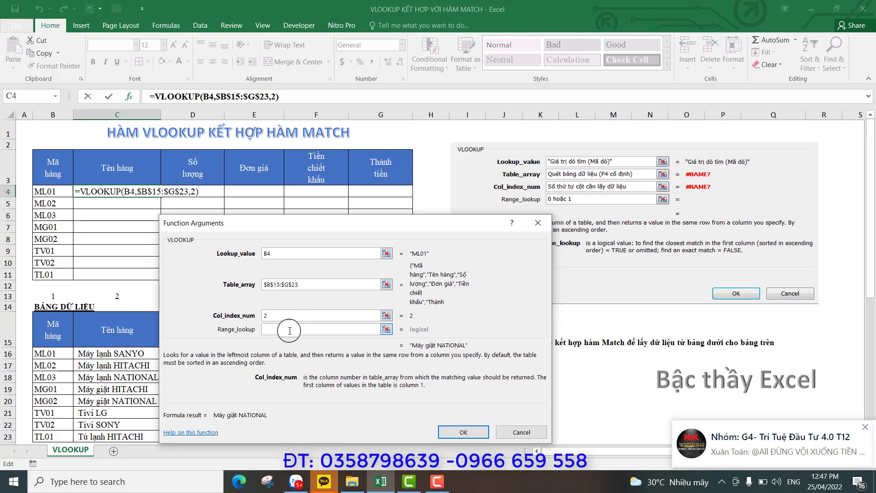
{"action": "left_click", "coordinate": [289, 331]}
{"action": "type", "text": "0"}
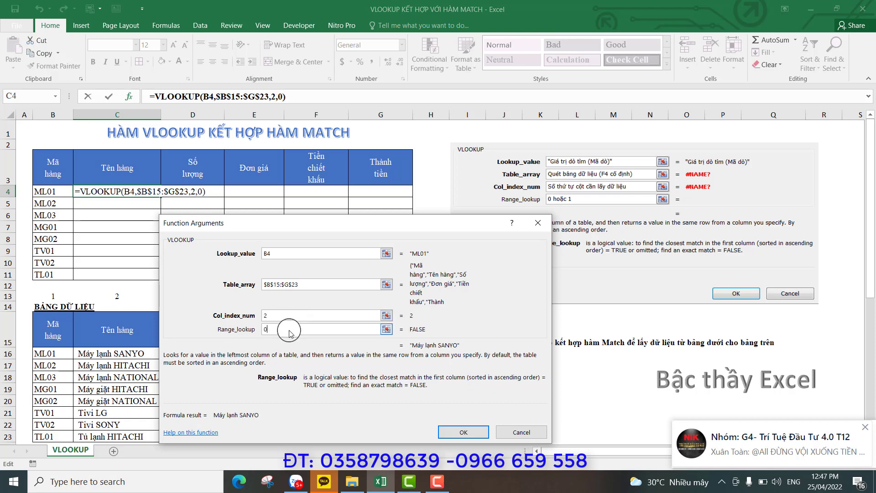
{"action": "key", "text": "Return"}
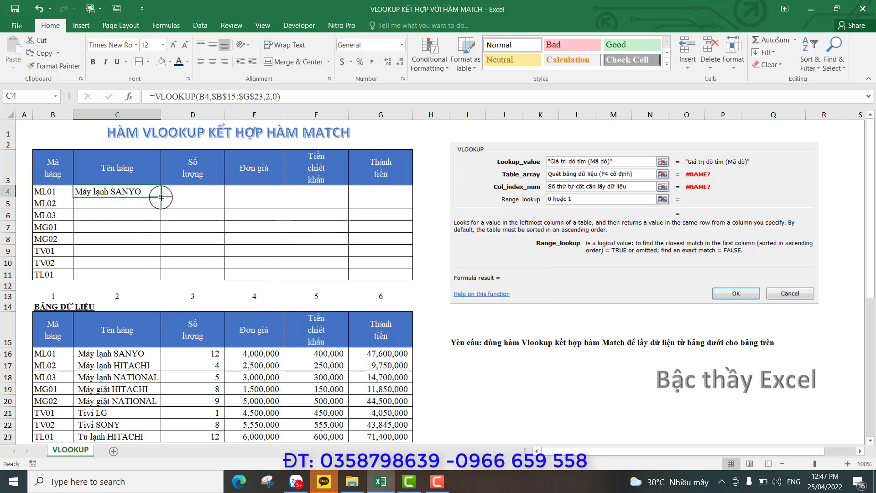
- Fill the name formula down to C11 and check the copies in C7 and C10
{"action": "left_click_drag", "start_coordinate": [160, 197], "coordinate": [160, 276]}
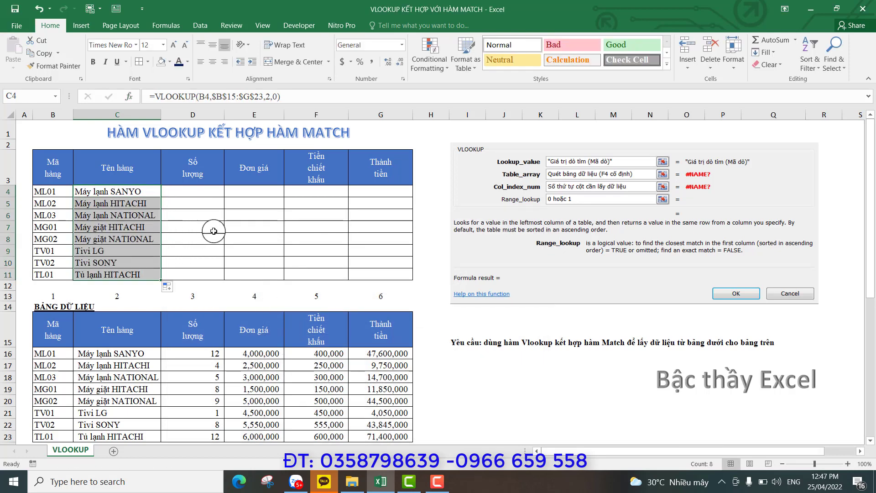
{"action": "left_click", "coordinate": [135, 227]}
{"action": "left_click", "coordinate": [130, 262]}
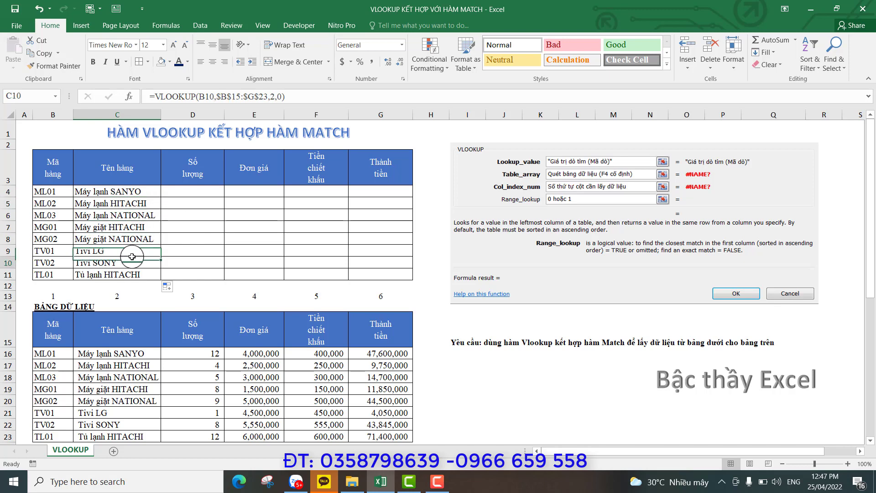
- Start a VLOOKUP in D4 with lookup value B4 and absolute range $B$15:$G$23
{"action": "left_click", "coordinate": [191, 194]}
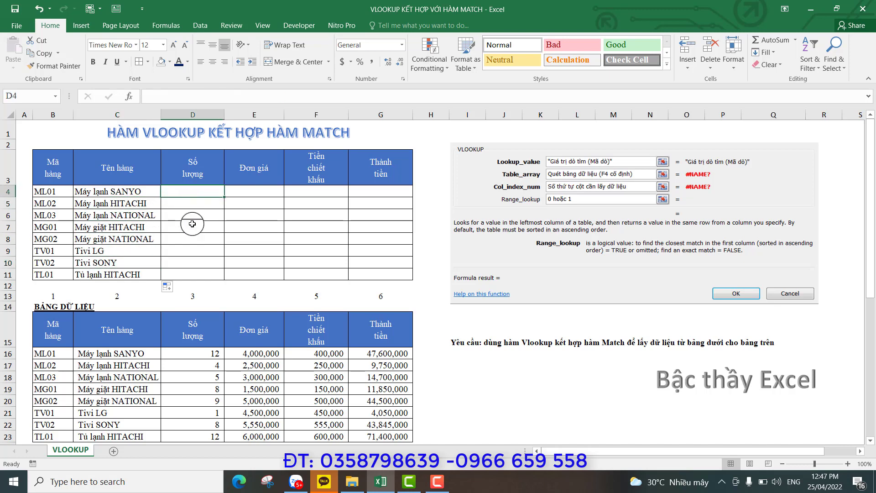
{"action": "type", "text": "="}
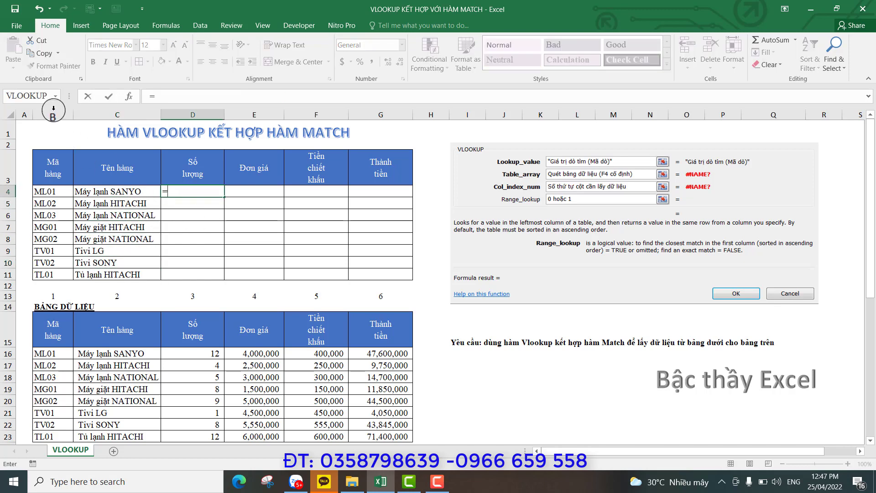
{"action": "left_click", "coordinate": [56, 96]}
{"action": "left_click", "coordinate": [38, 110]}
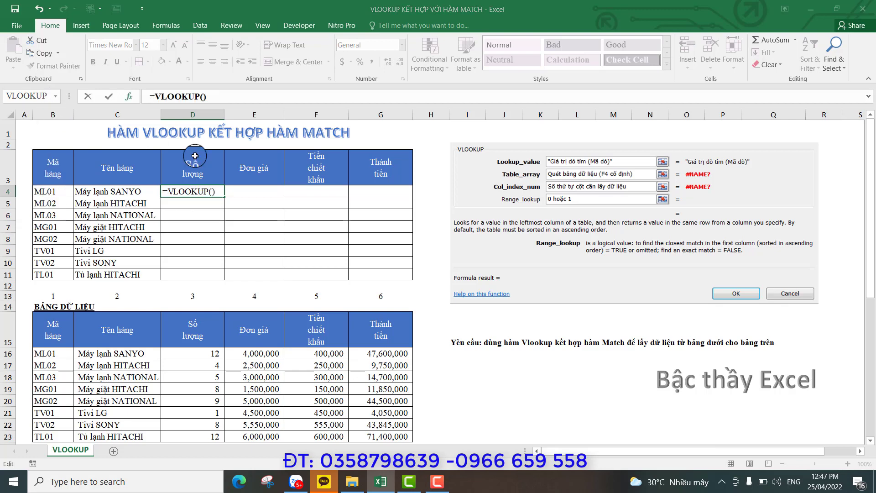
{"action": "left_click_drag", "start_coordinate": [255, 247], "coordinate": [274, 230]}
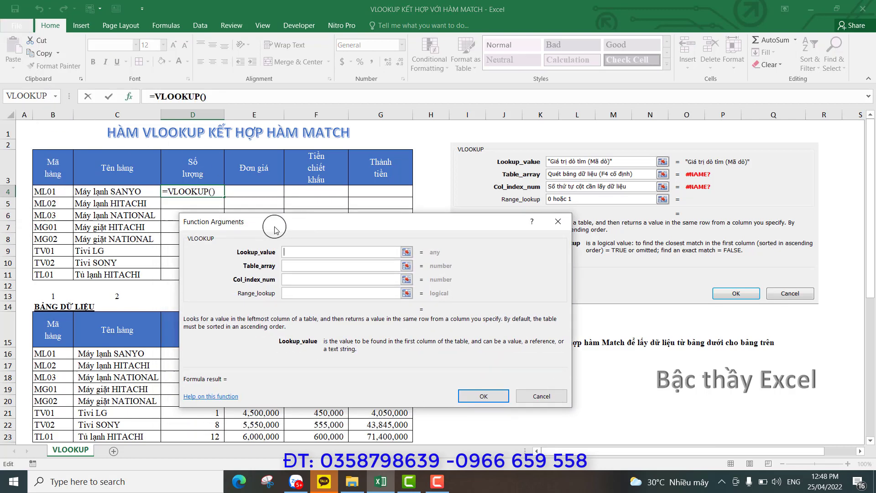
{"action": "left_click", "coordinate": [68, 194]}
{"action": "left_click", "coordinate": [309, 266]}
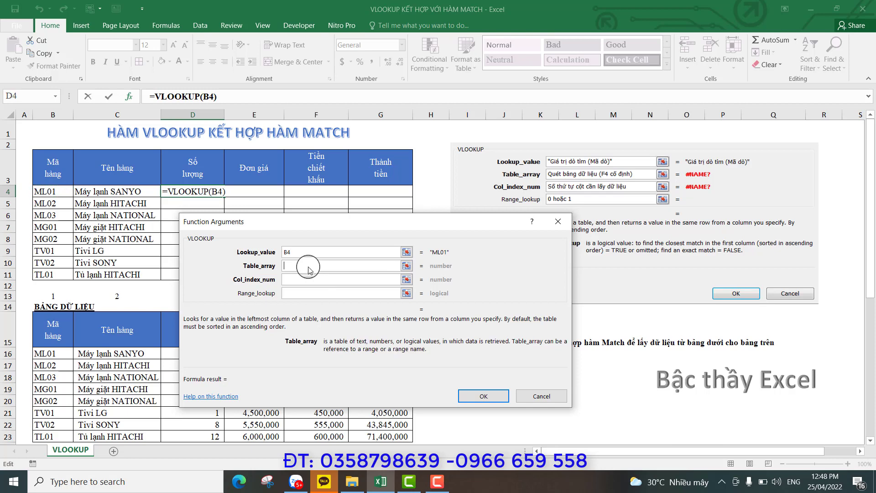
{"action": "left_click_drag", "start_coordinate": [53, 330], "coordinate": [384, 435]}
{"action": "key", "text": "F4"}
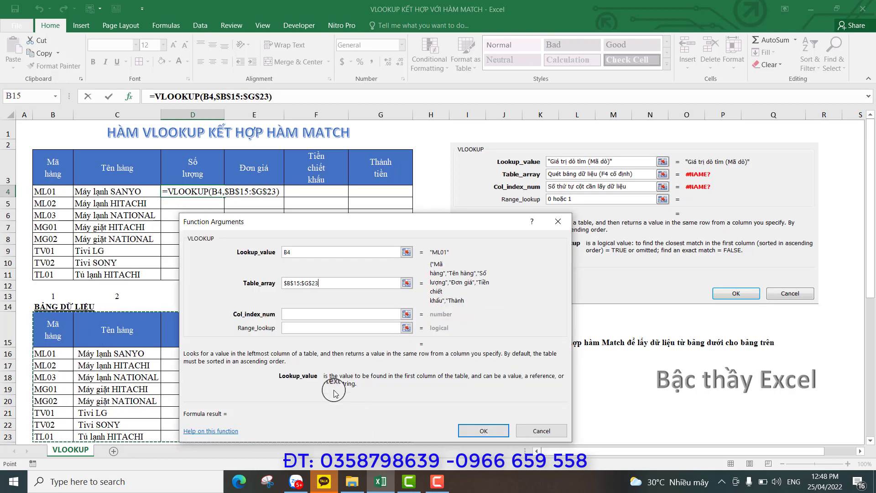
- Set column index 3 and exact match 0, and confirm D4's formula
{"action": "left_click", "coordinate": [332, 313]}
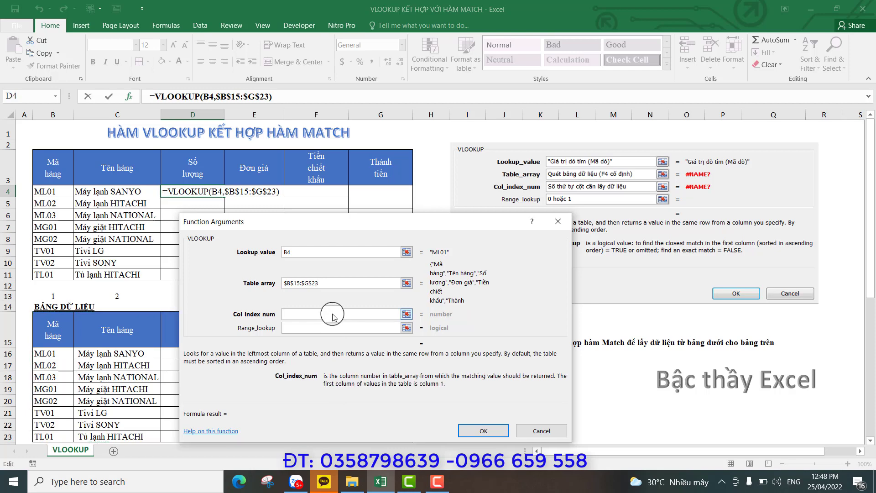
{"action": "type", "text": "3"}
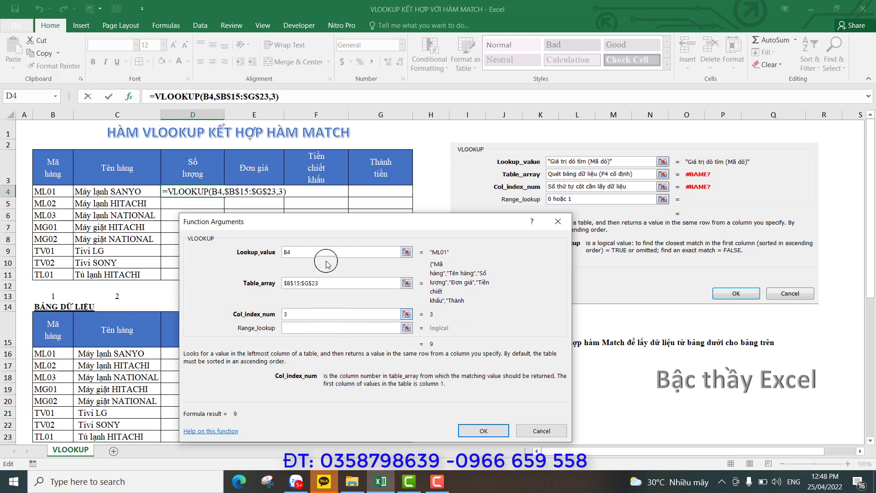
{"action": "left_click_drag", "start_coordinate": [324, 224], "coordinate": [414, 230]}
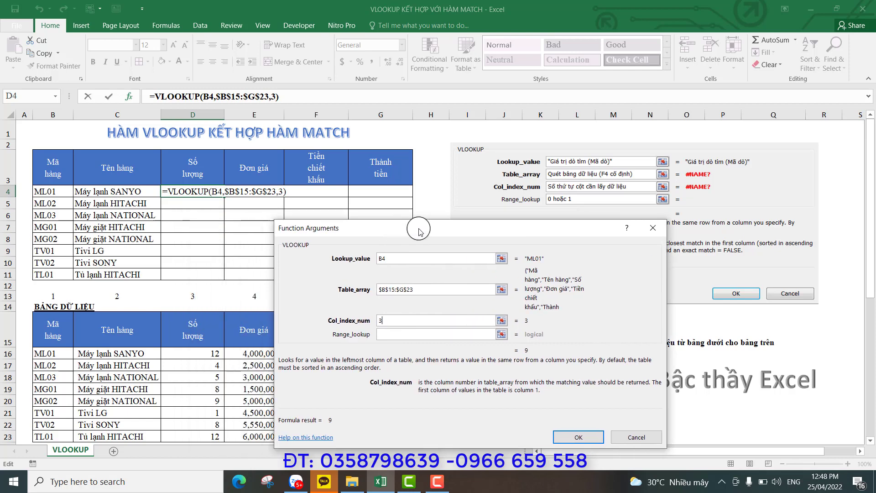
{"action": "left_click", "coordinate": [407, 335]}
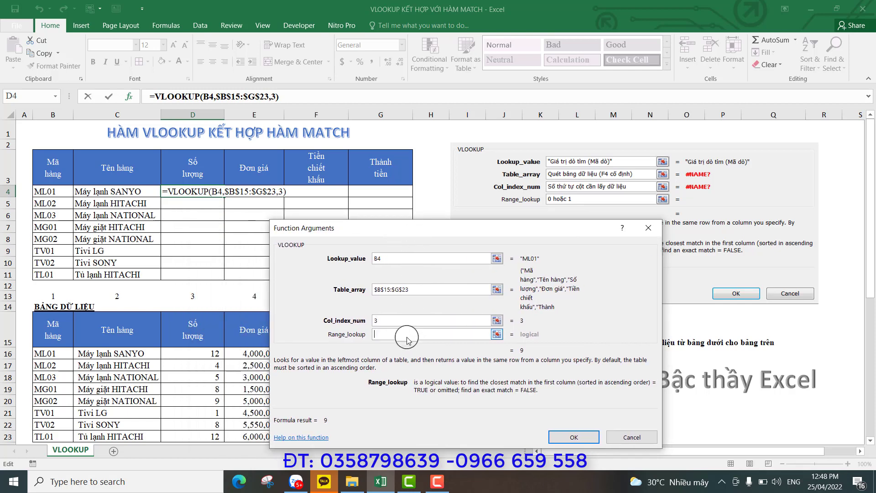
{"action": "type", "text": ",0"}
{"action": "key", "text": "Return"}
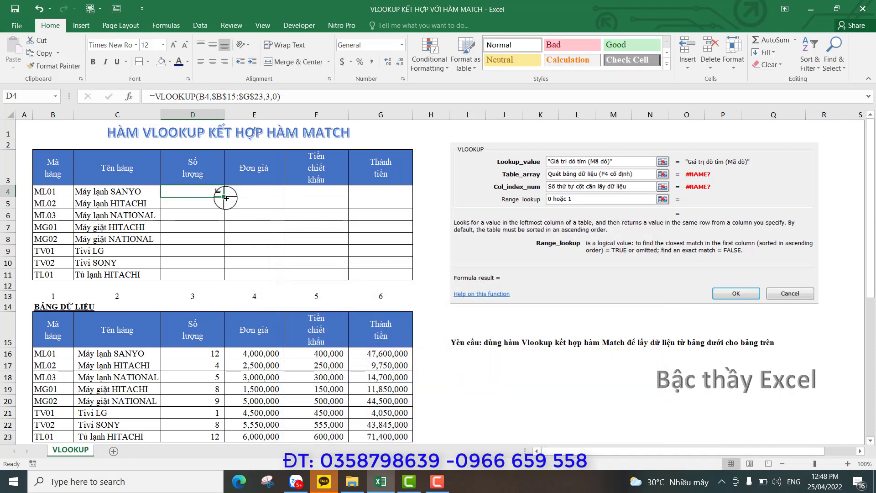
- Fill D4 down to D11 and compare the copies in D7 and D8 with the source quantities
{"action": "left_click_drag", "start_coordinate": [224, 197], "coordinate": [224, 275]}
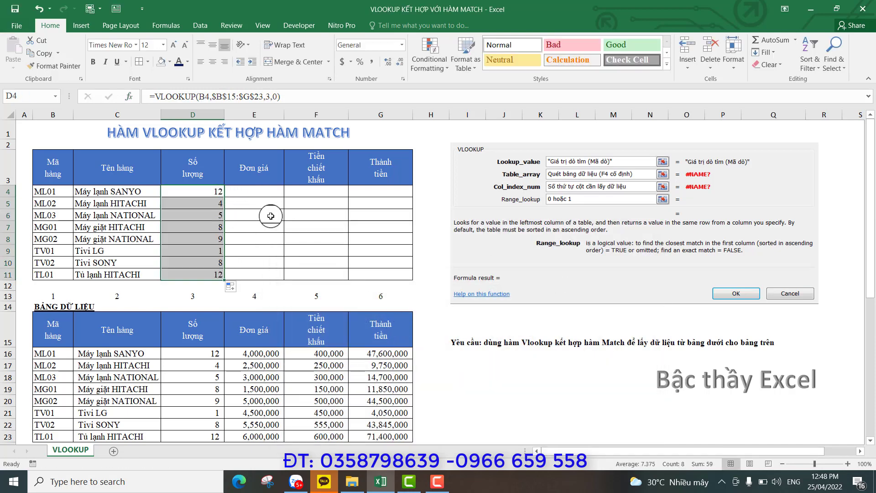
{"action": "left_click", "coordinate": [212, 227]}
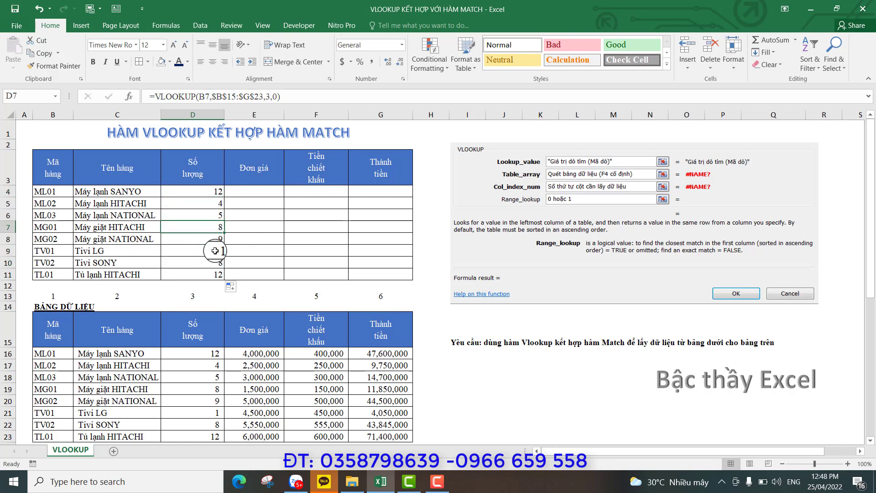
{"action": "left_click", "coordinate": [204, 365]}
{"action": "left_click", "coordinate": [209, 402]}
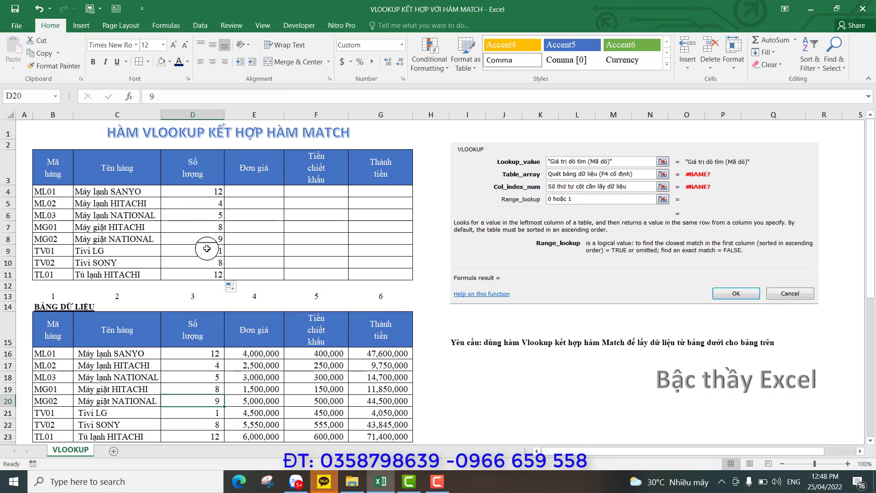
{"action": "left_click", "coordinate": [206, 244]}
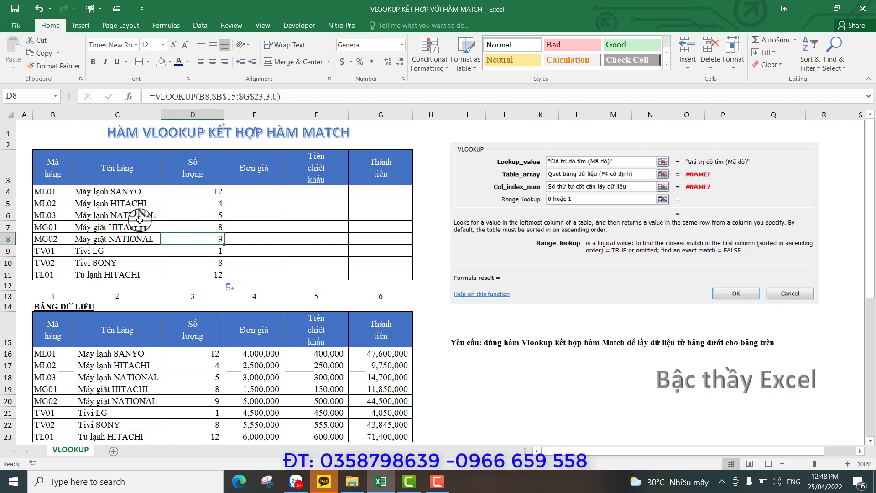
- Clear the filled names and quantities in C4:D11 and start a new VLOOKUP in C4
{"action": "left_click_drag", "start_coordinate": [117, 192], "coordinate": [206, 273]}
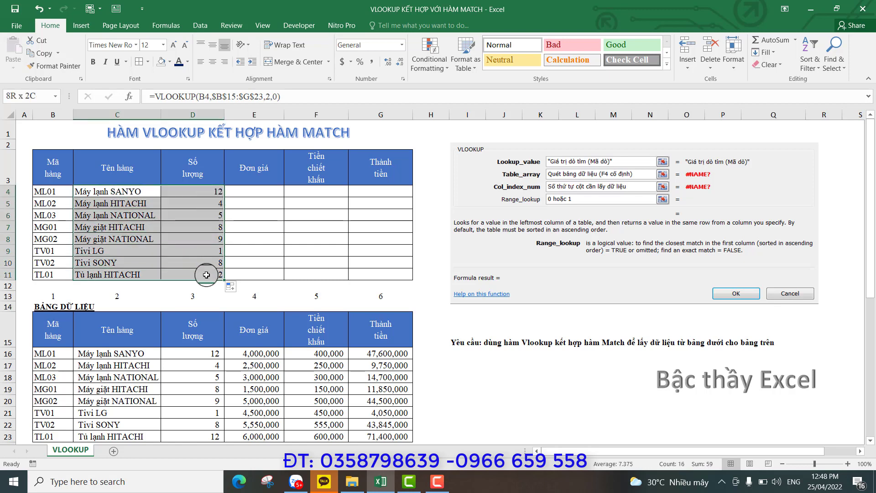
{"action": "key", "text": "Delete"}
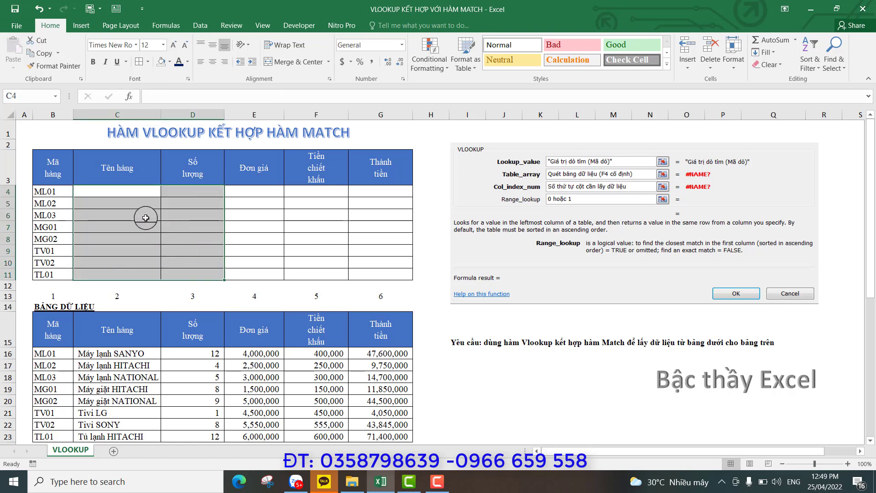
{"action": "left_click", "coordinate": [146, 218]}
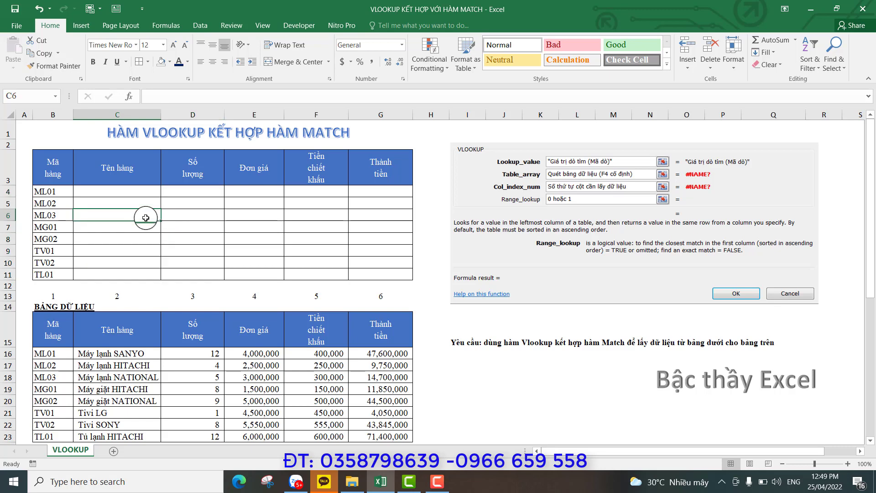
{"action": "left_click", "coordinate": [134, 193]}
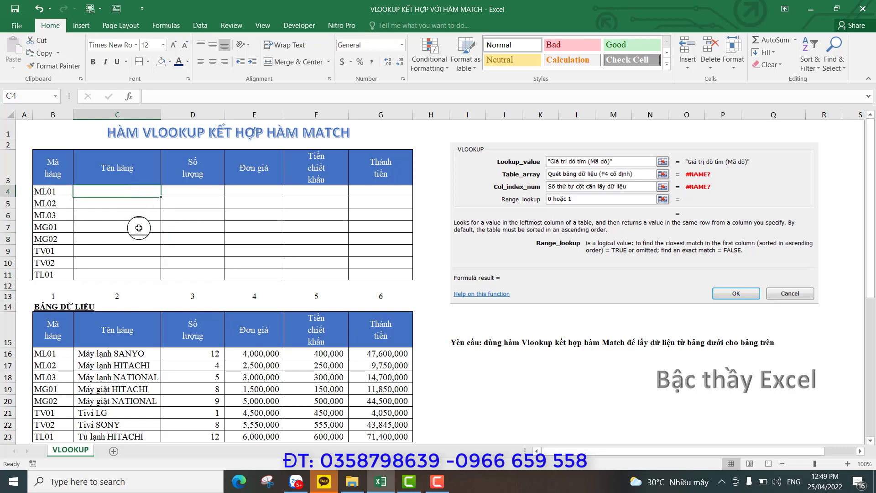
{"action": "type", "text": "="}
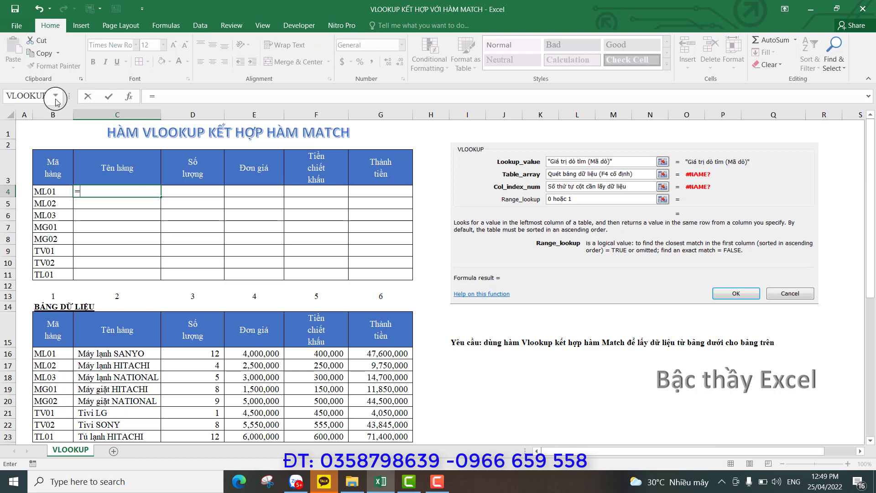
{"action": "left_click", "coordinate": [55, 97]}
{"action": "left_click", "coordinate": [36, 109]}
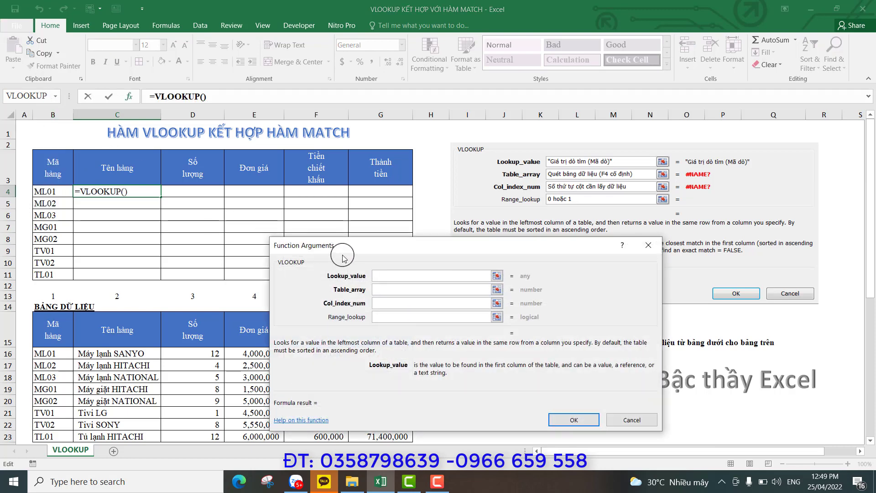
{"action": "left_click_drag", "start_coordinate": [342, 257], "coordinate": [216, 232]}
- Enter lookup value B4, locked range $B$15:$G$23 and exact match 0, leaving column index blank
{"action": "left_click", "coordinate": [57, 192]}
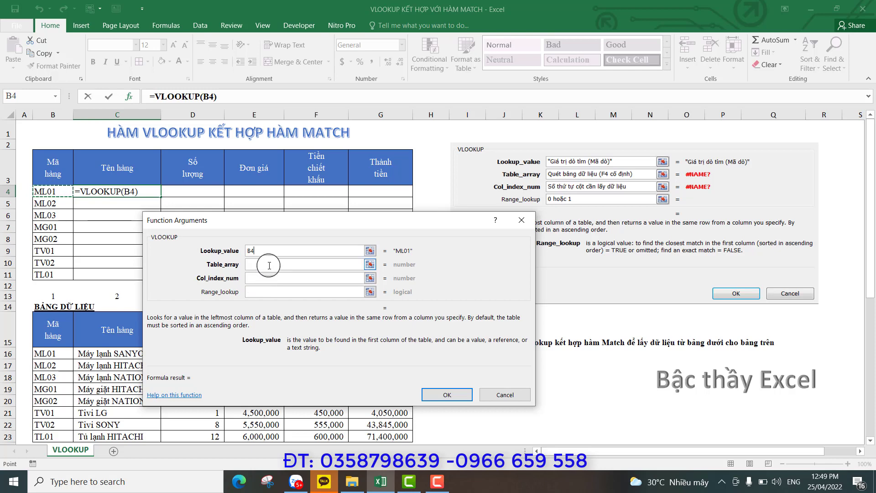
{"action": "left_click", "coordinate": [268, 264]}
{"action": "left_click_drag", "start_coordinate": [48, 329], "coordinate": [381, 437]}
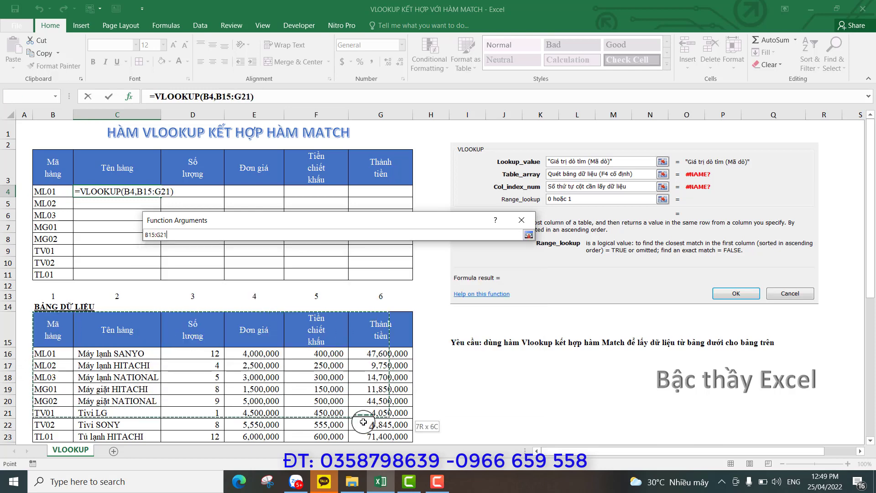
{"action": "key", "text": "F4"}
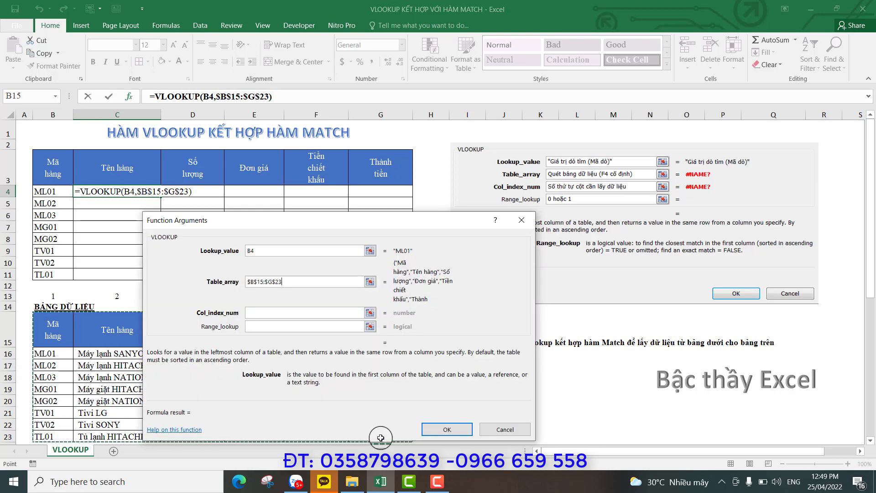
{"action": "left_click", "coordinate": [269, 327]}
{"action": "type", "text": "0"}
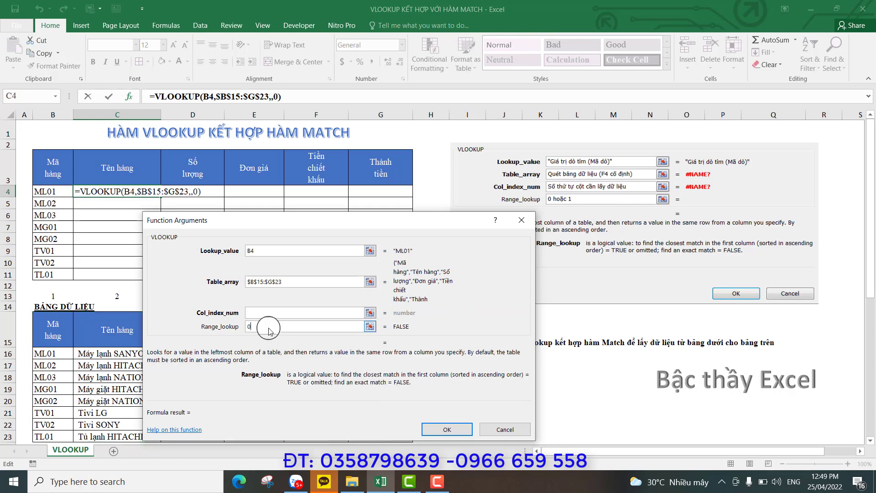
{"action": "left_click", "coordinate": [264, 313]}
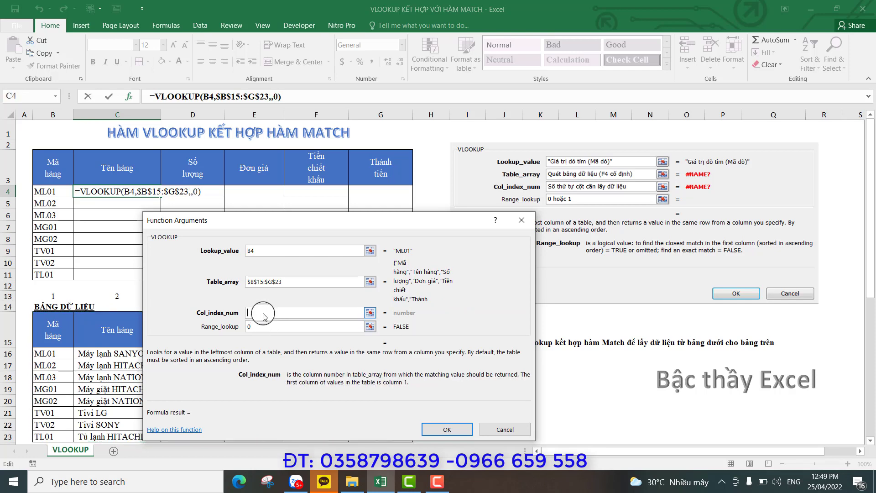
{"action": "left_click_drag", "start_coordinate": [296, 221], "coordinate": [306, 220]}
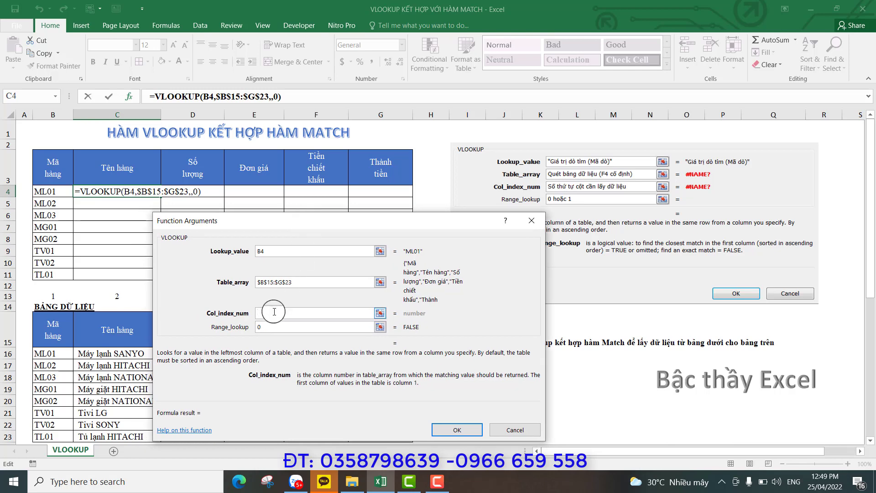
{"action": "mouse_move", "coordinate": [274, 223]}
{"action": "left_mouse_down"}
{"action": "mouse_move", "coordinate": [306, 252]}
{"action": "mouse_move", "coordinate": [308, 348]}
{"action": "left_mouse_up"}
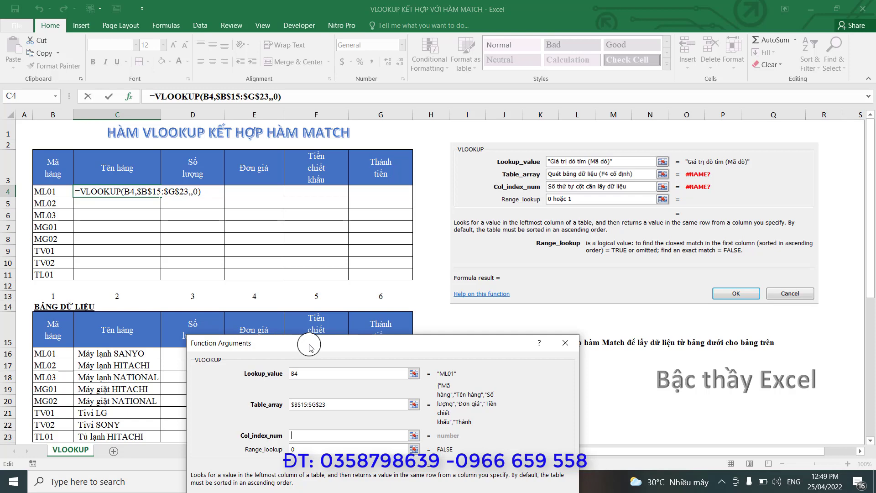
{"action": "mouse_move", "coordinate": [308, 348]}
{"action": "left_mouse_down"}
{"action": "mouse_move", "coordinate": [300, 374]}
{"action": "mouse_move", "coordinate": [261, 236]}
{"action": "left_mouse_up"}
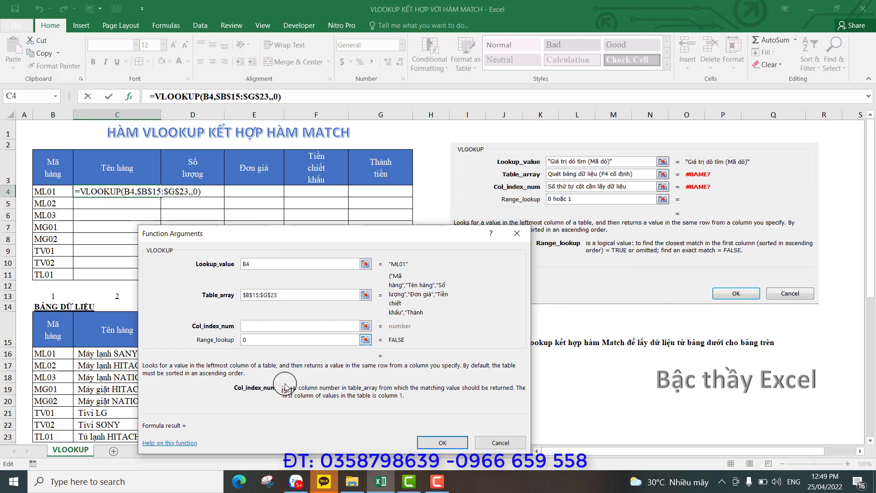
- Nest MATCH(C3,$B$15:$G$15,0) as C4's column index and confirm the formula
{"action": "left_click", "coordinate": [58, 103]}
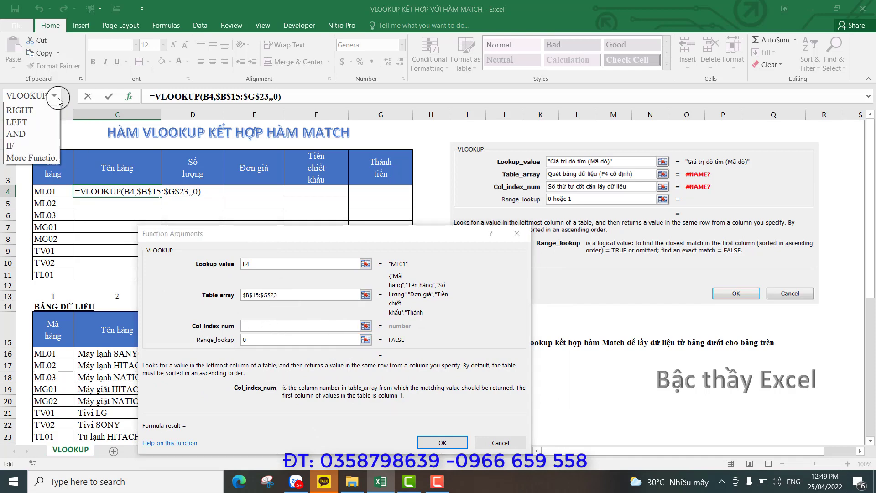
{"action": "left_click", "coordinate": [31, 120]}
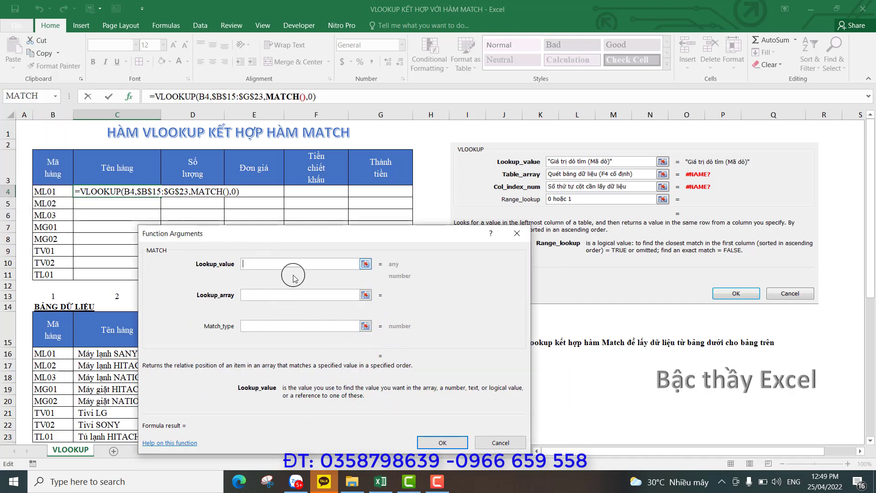
{"action": "left_click", "coordinate": [129, 167]}
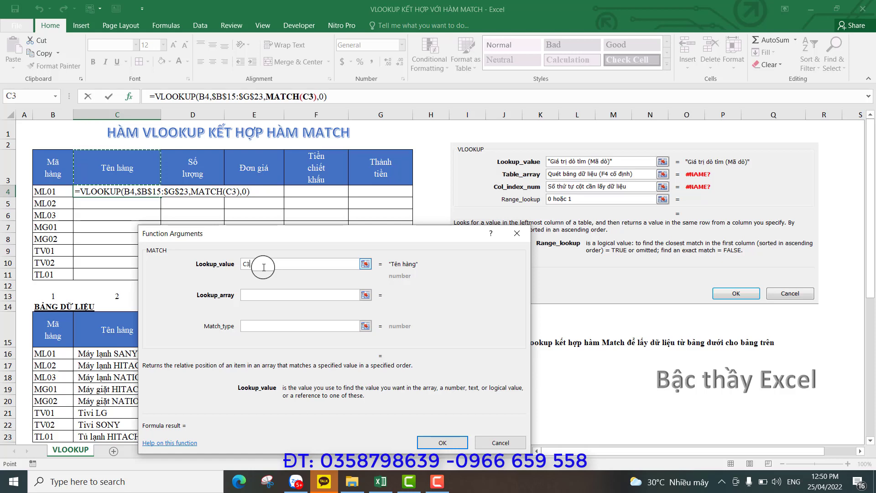
{"action": "left_click", "coordinate": [256, 295]}
{"action": "left_click_drag", "start_coordinate": [48, 328], "coordinate": [376, 335]}
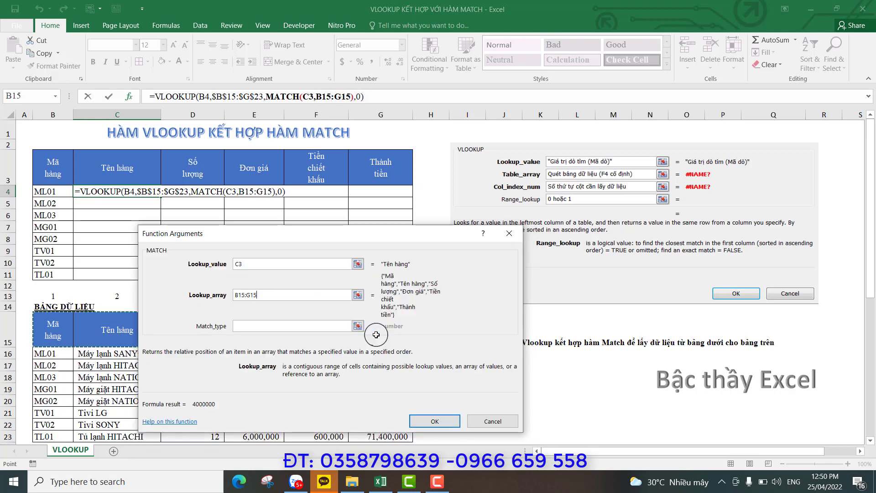
{"action": "key", "text": "F4"}
{"action": "left_click", "coordinate": [287, 327]}
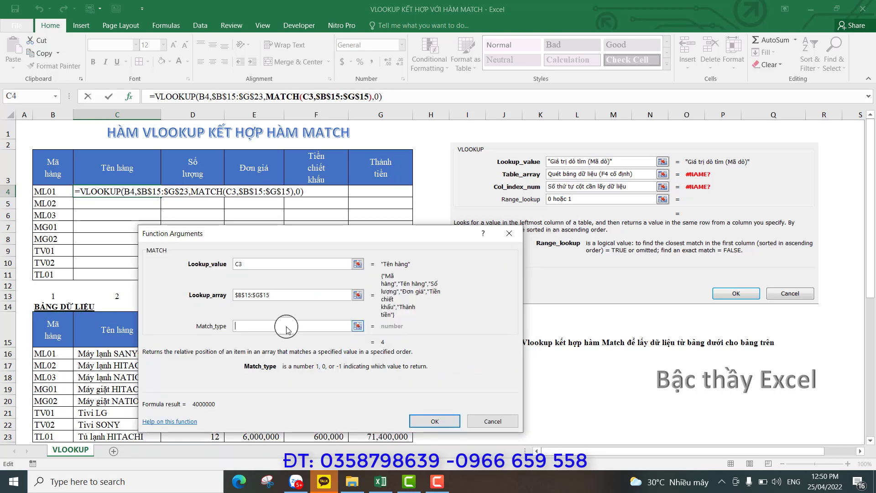
{"action": "type", "text": "0"}
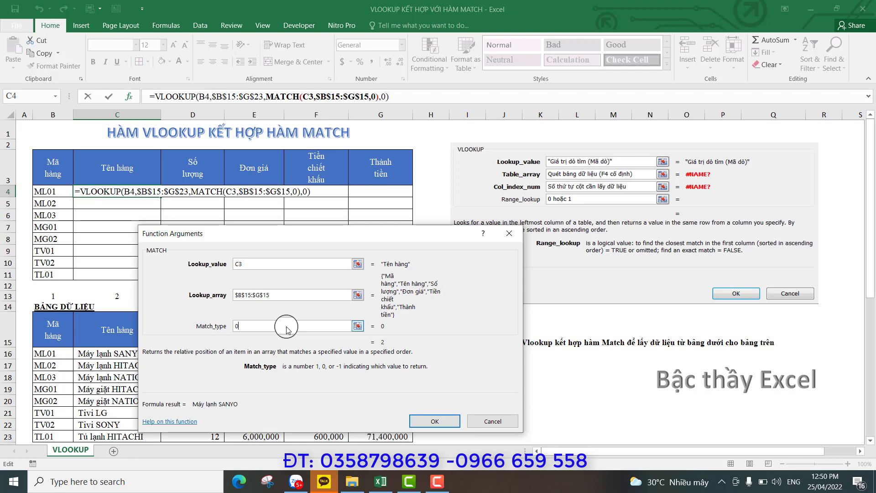
{"action": "key", "text": "Return"}
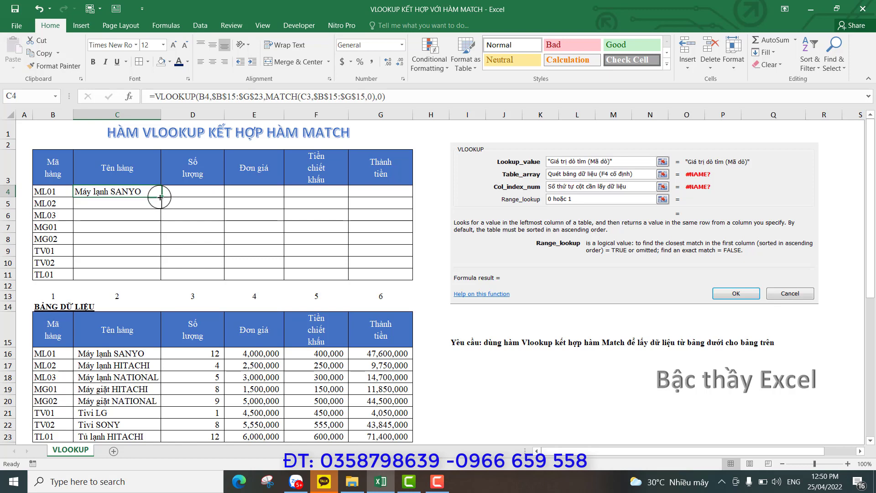
- Fill C4's formula down to C11 and across to G4, then inspect the #N/A copies in C5 and C9
{"action": "left_click_drag", "start_coordinate": [161, 197], "coordinate": [161, 276]}
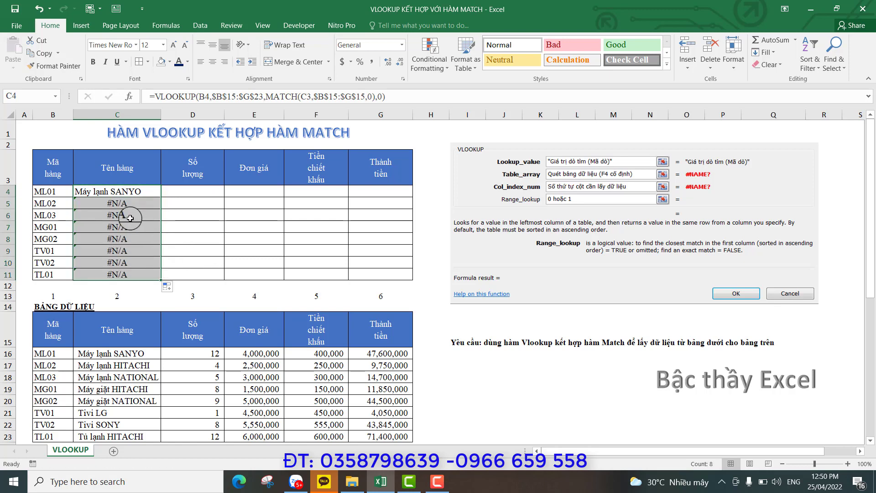
{"action": "left_click", "coordinate": [119, 193]}
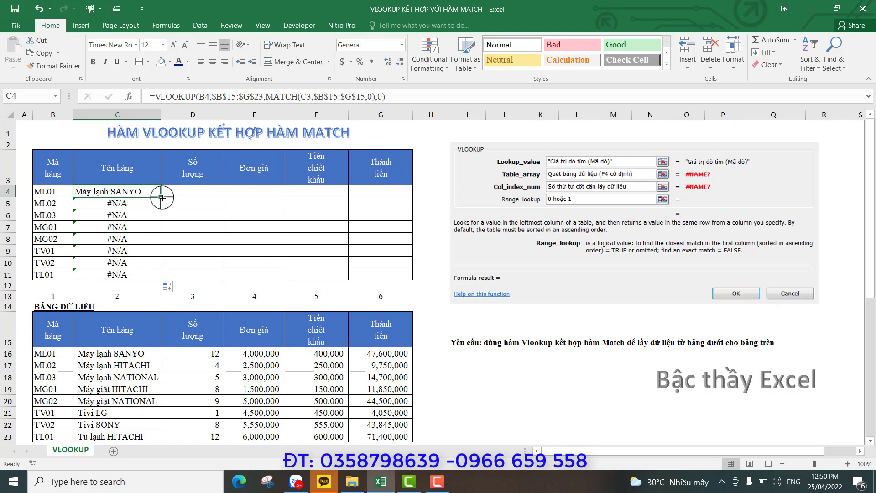
{"action": "left_click_drag", "start_coordinate": [162, 197], "coordinate": [396, 197]}
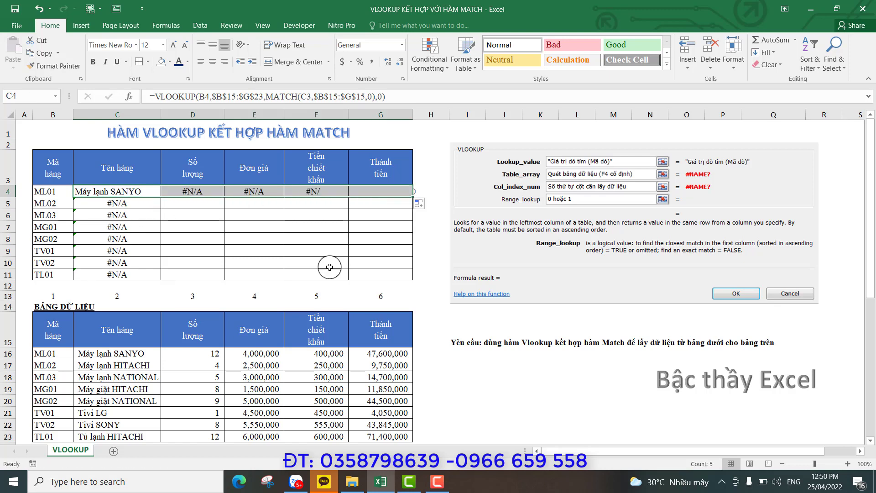
{"action": "left_click", "coordinate": [124, 194]}
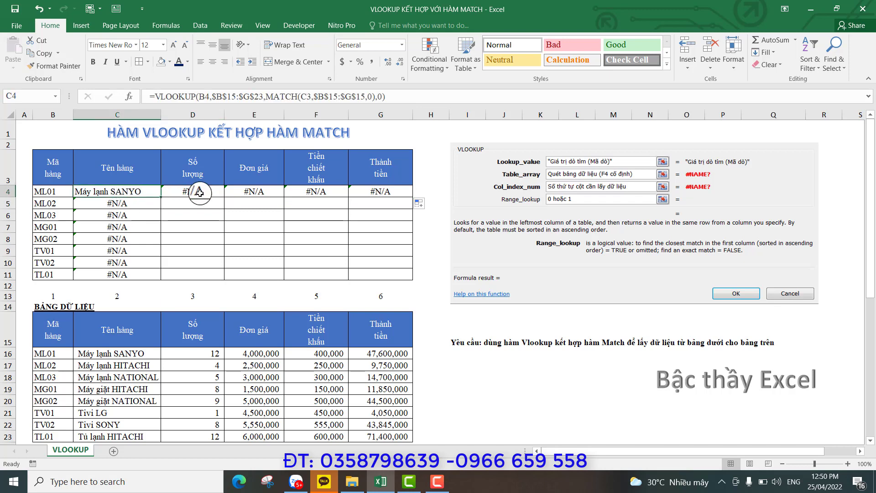
{"action": "left_click", "coordinate": [133, 203]}
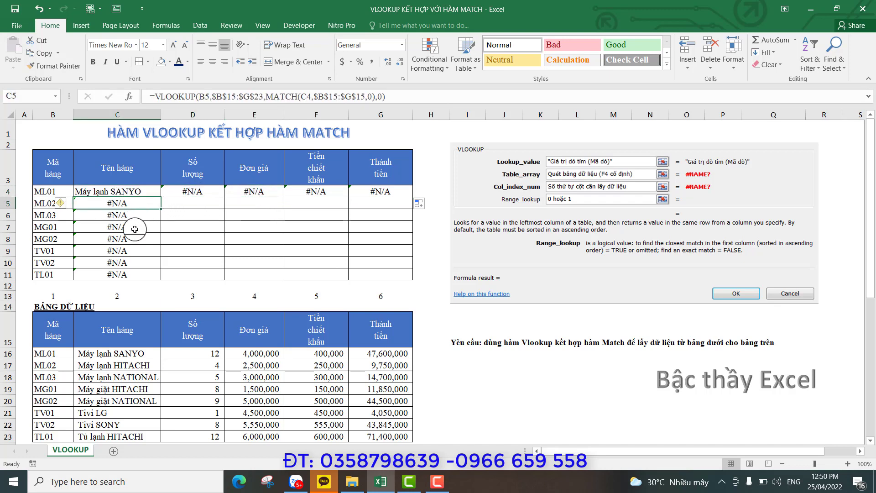
{"action": "left_click", "coordinate": [135, 229]}
{"action": "left_click", "coordinate": [128, 250]}
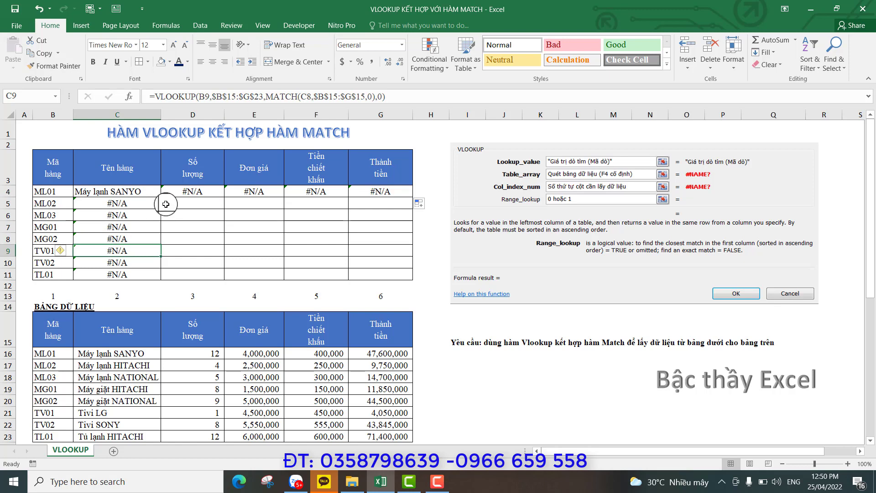
{"action": "left_click", "coordinate": [135, 192]}
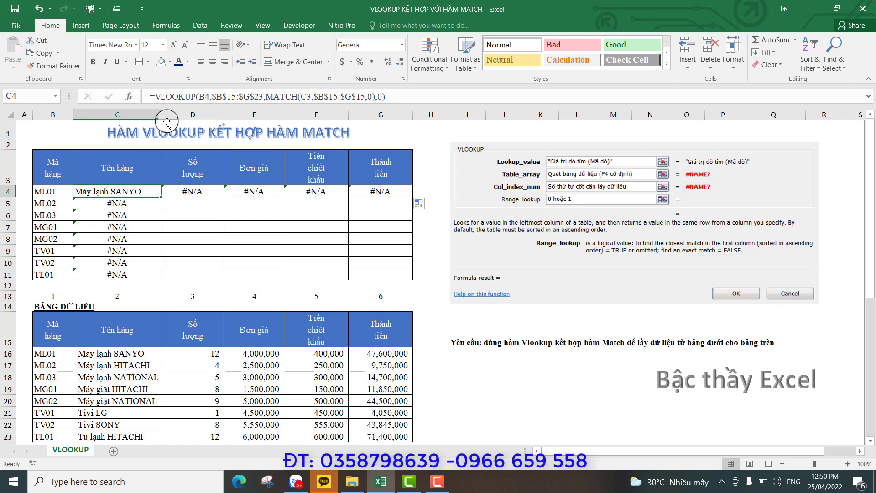
- Reopen C4's VLOOKUP arguments and edit the B4 lookup value
{"action": "left_click", "coordinate": [174, 96]}
{"action": "left_click", "coordinate": [128, 97]}
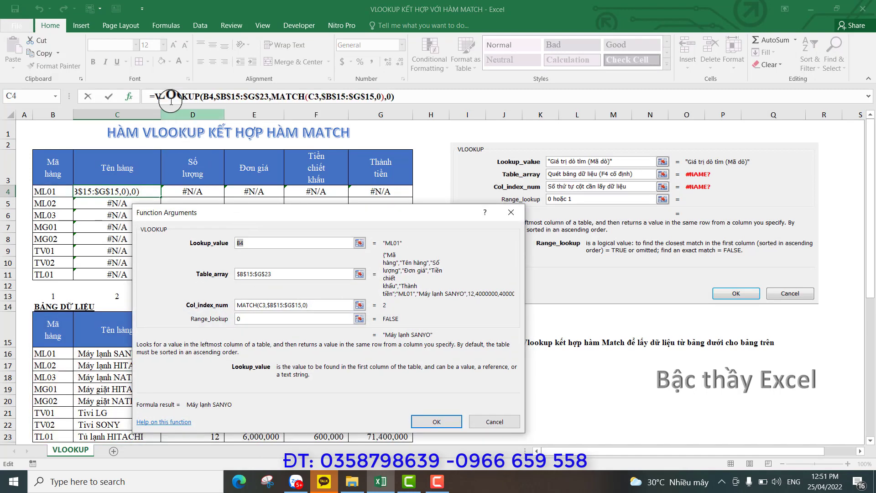
{"action": "left_click", "coordinate": [249, 243]}
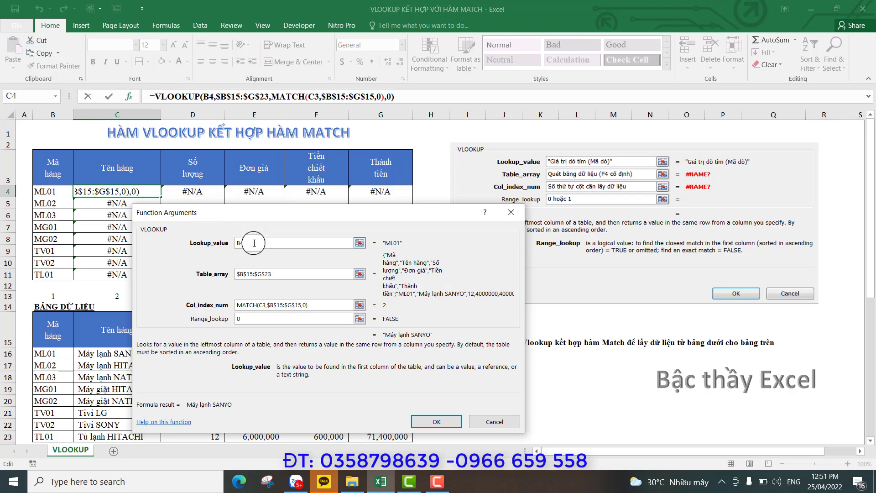
{"action": "double_click", "coordinate": [237, 243]}
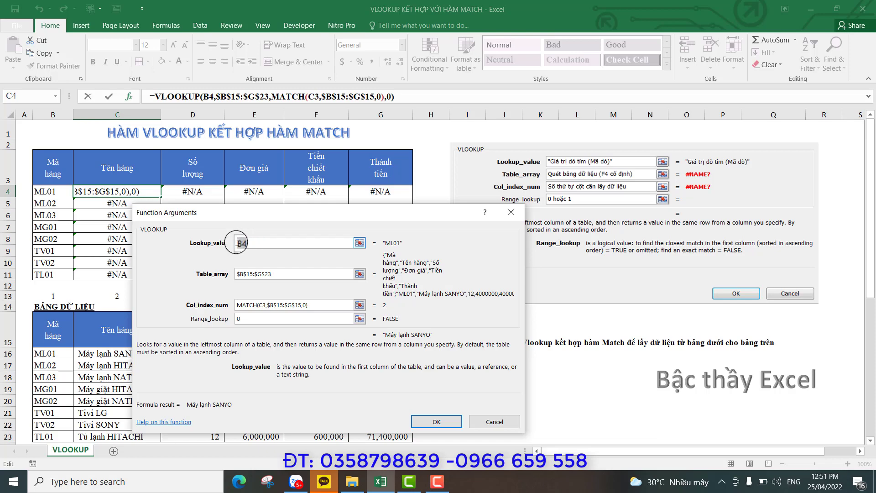
{"action": "left_click", "coordinate": [266, 244]}
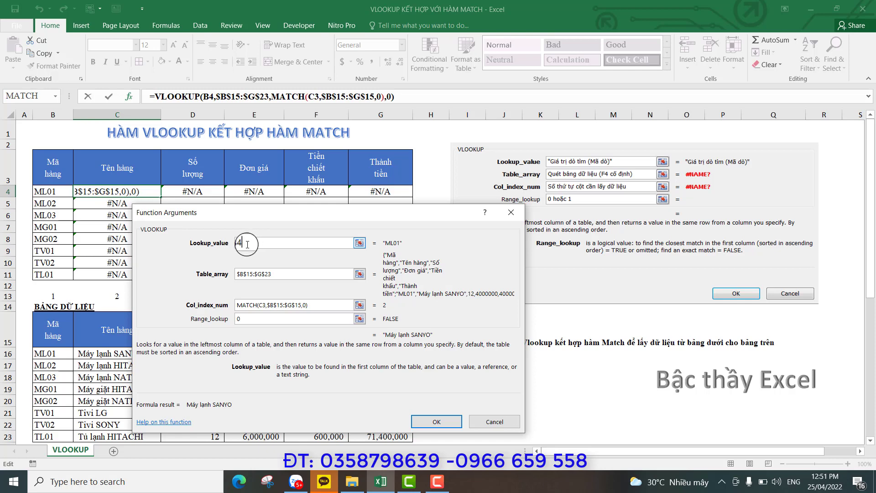
{"action": "key", "text": "Home"}
{"action": "key", "text": "Delete"}
{"action": "type", "text": "B"}
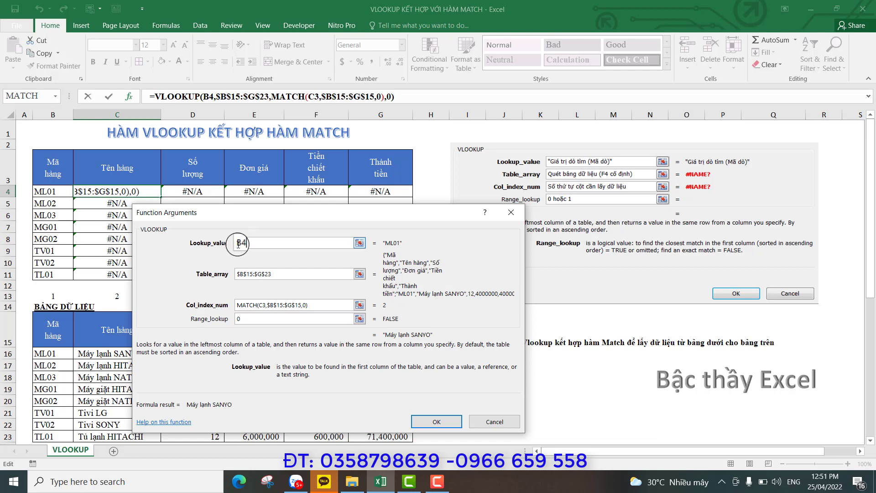
{"action": "left_click", "coordinate": [264, 245]}
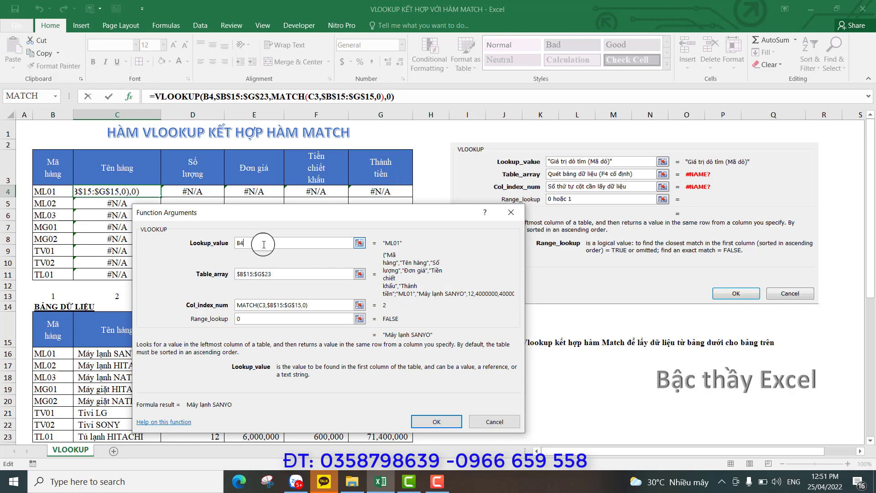
- Lock only the column of the lookup value as $B4, then select C3 inside the nested MATCH
{"action": "left_click_drag", "start_coordinate": [237, 243], "coordinate": [275, 245]}
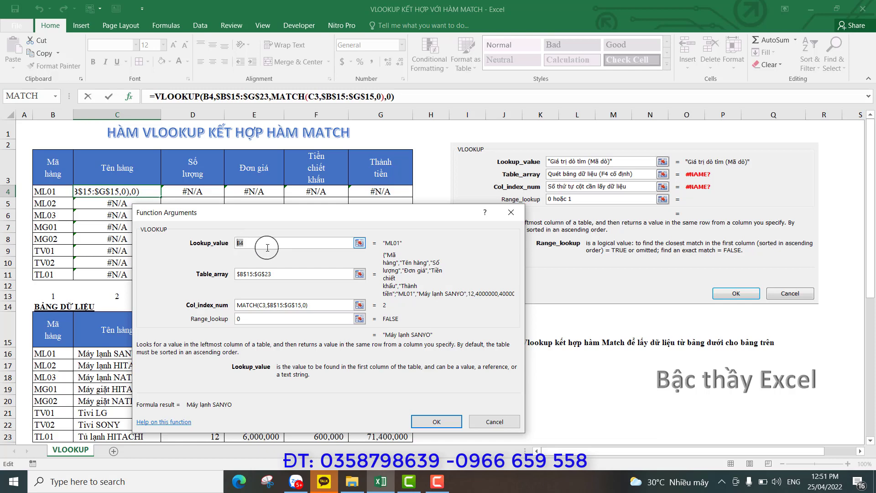
{"action": "key", "text": "F4"}
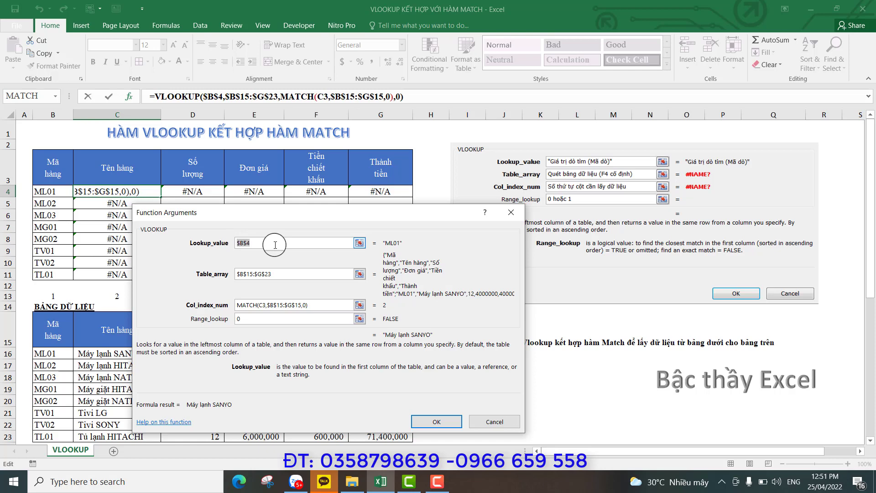
{"action": "key", "text": "F4"}
{"action": "key", "text": "F4"}
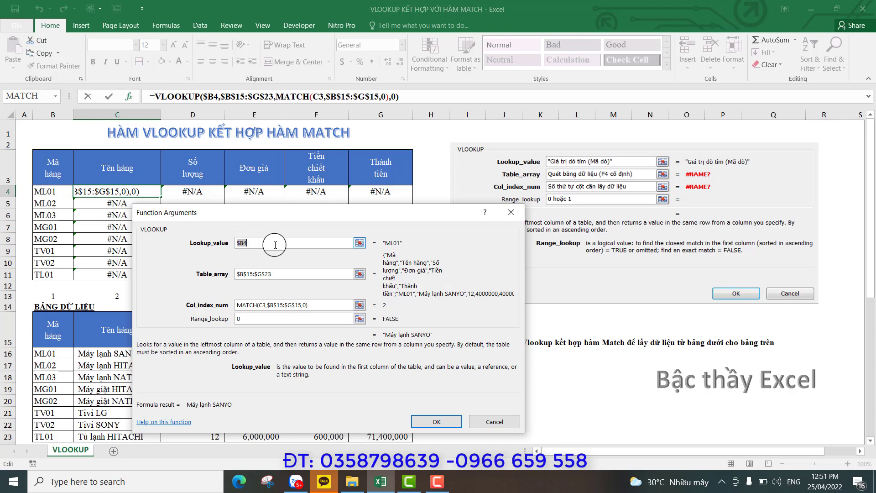
{"action": "left_click", "coordinate": [275, 245]}
{"action": "left_click", "coordinate": [255, 305]}
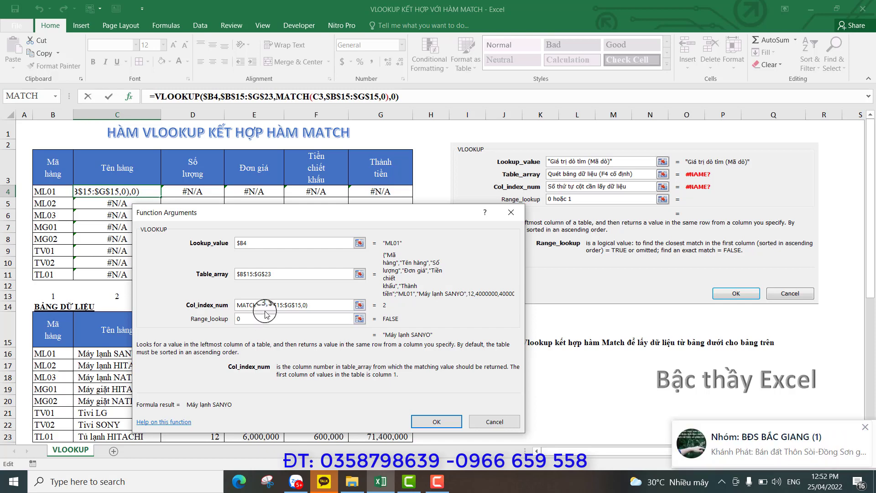
{"action": "double_click", "coordinate": [260, 305]}
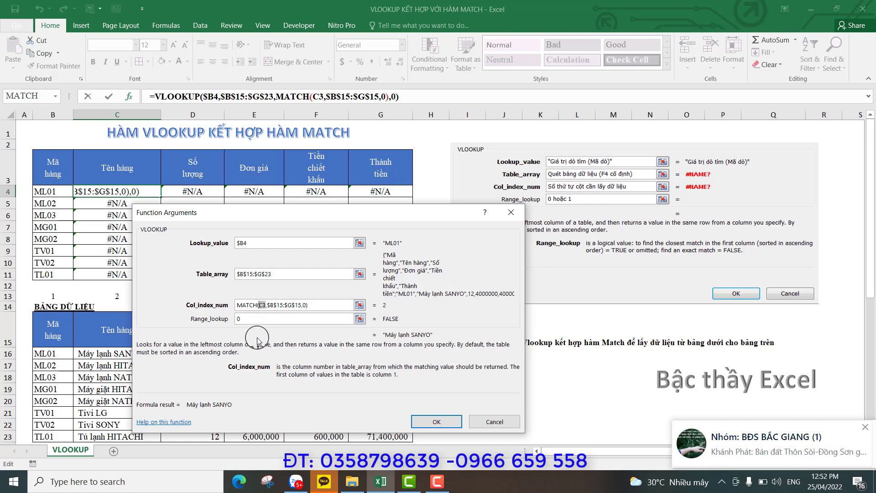
- Lock the MATCH header reference as C$3 and confirm, so C4 returns Máy lạnh SANYO
{"action": "key", "text": "F4"}
{"action": "key", "text": "F4"}
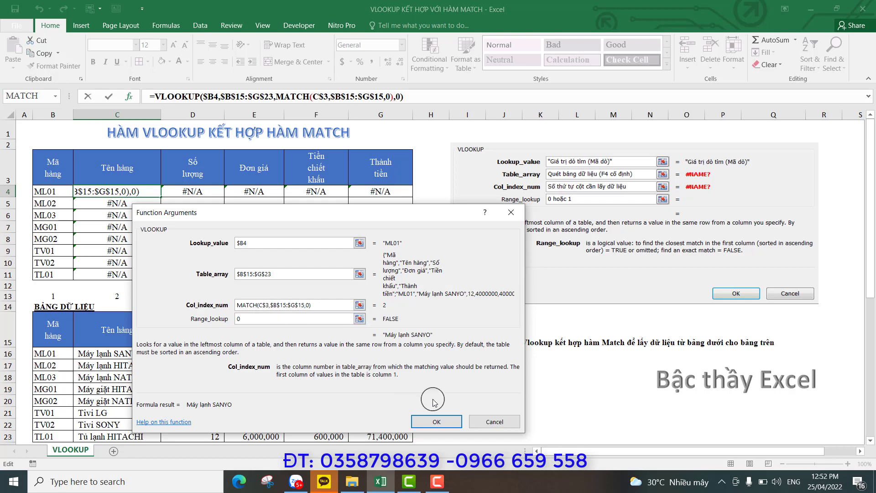
{"action": "left_click", "coordinate": [437, 422]}
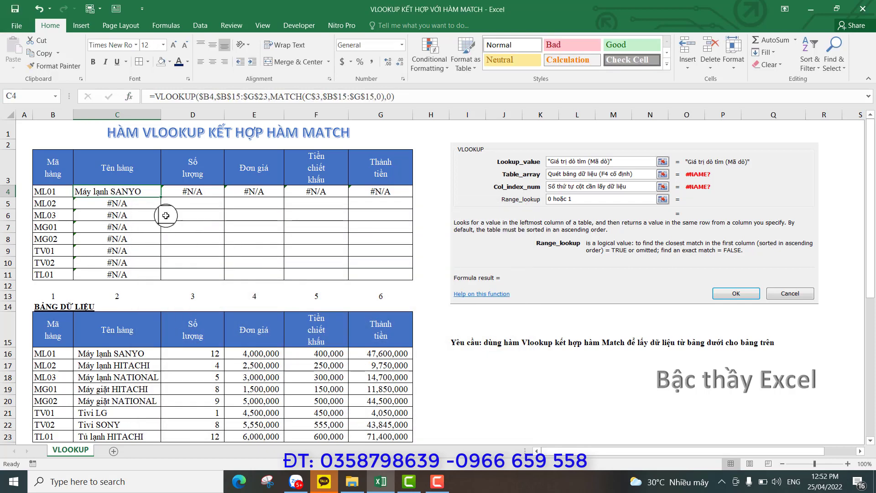
- Fill C4's product-name formula down to C11 and spot-check the copied formulas
{"action": "left_click_drag", "start_coordinate": [161, 198], "coordinate": [175, 260]}
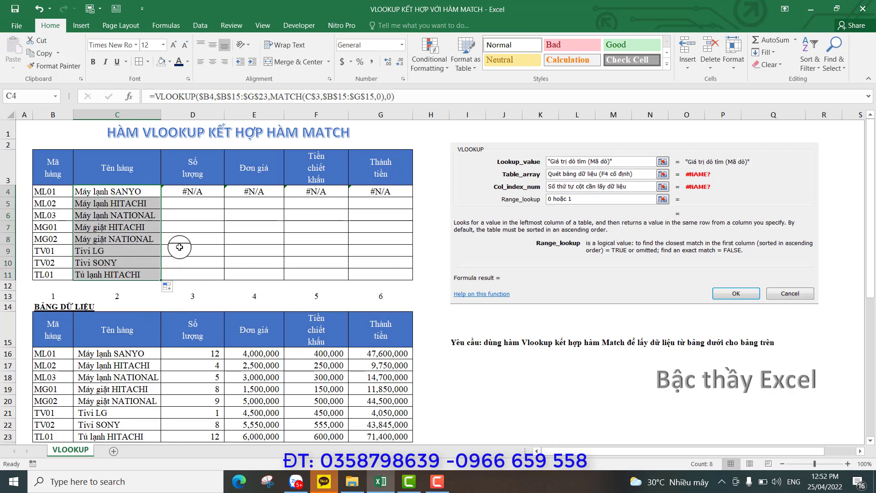
{"action": "left_click", "coordinate": [126, 211]}
{"action": "left_click", "coordinate": [121, 226]}
{"action": "left_click", "coordinate": [122, 250]}
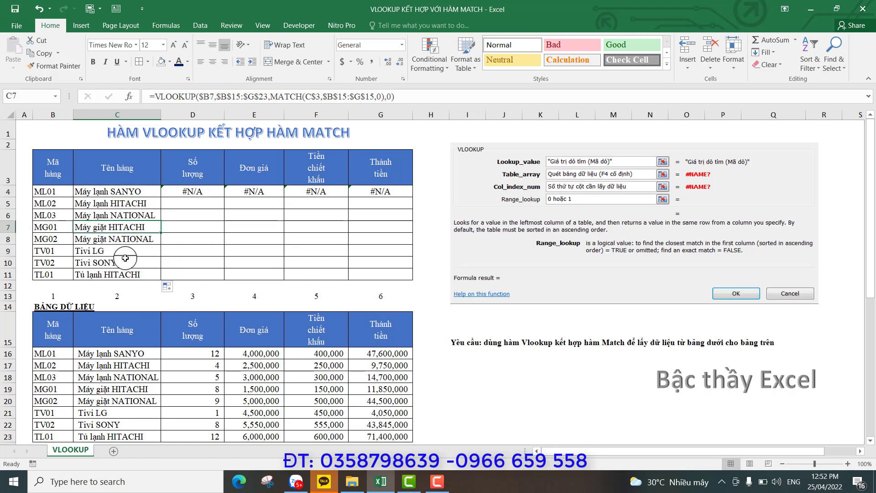
{"action": "left_click", "coordinate": [121, 274]}
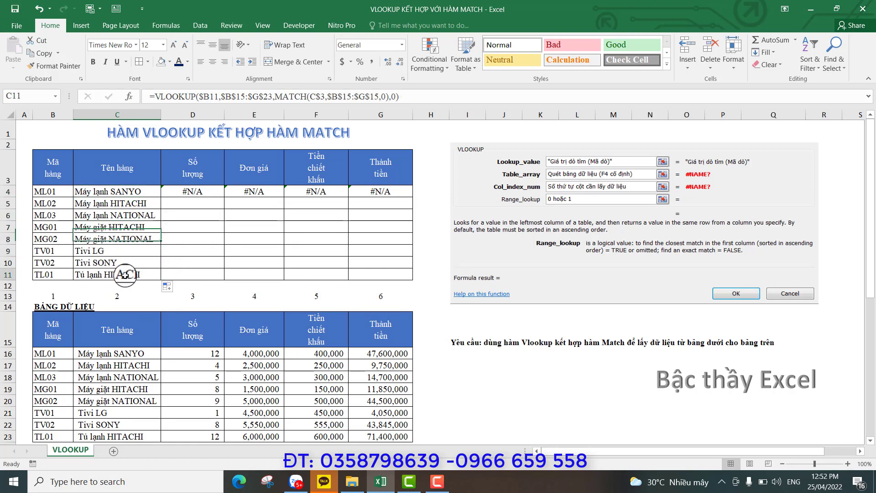
{"action": "left_click", "coordinate": [139, 191]}
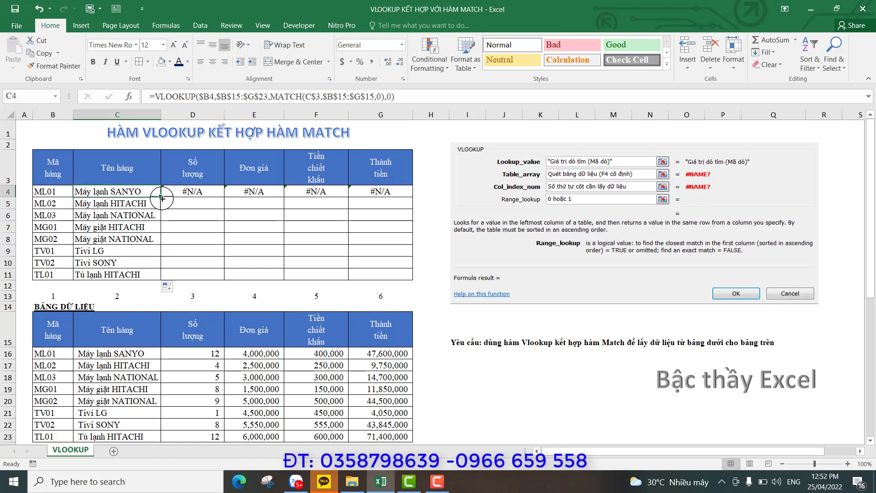
- Fill the C4 lookup formula across to G4 and down to row 11, then select E4:G11
{"action": "left_click_drag", "start_coordinate": [161, 197], "coordinate": [390, 202]}
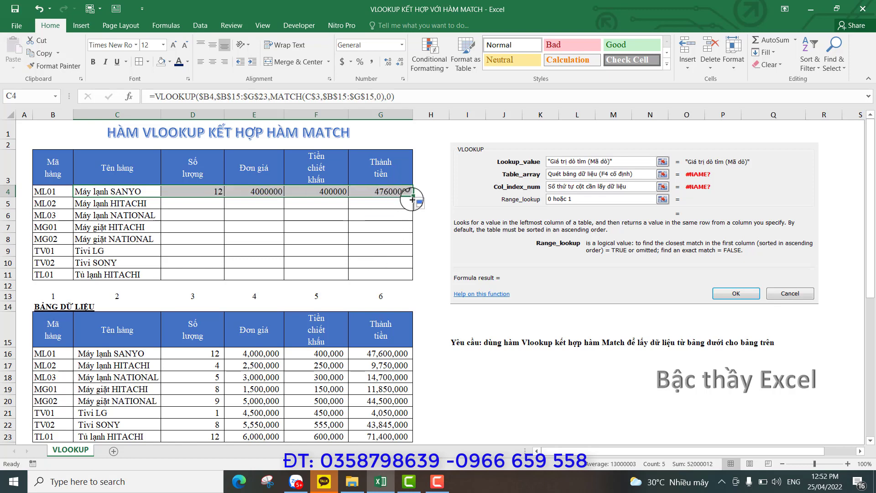
{"action": "left_click_drag", "start_coordinate": [413, 198], "coordinate": [405, 276]}
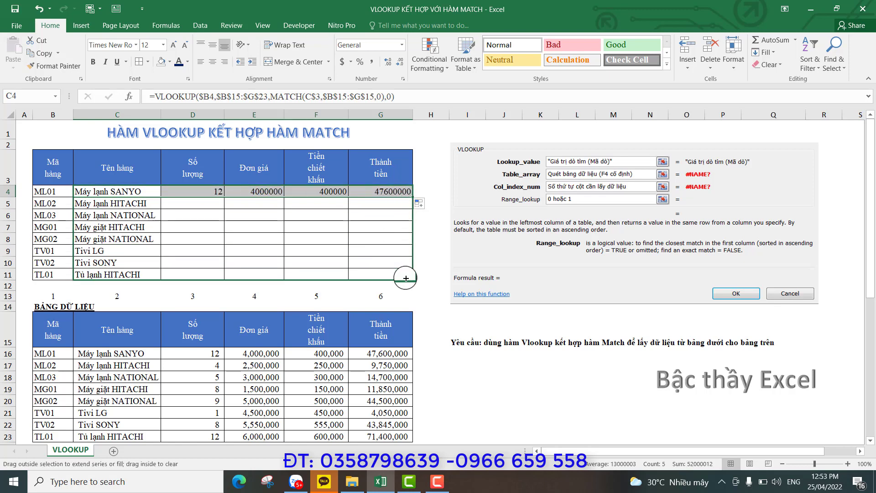
{"action": "left_click", "coordinate": [333, 227]}
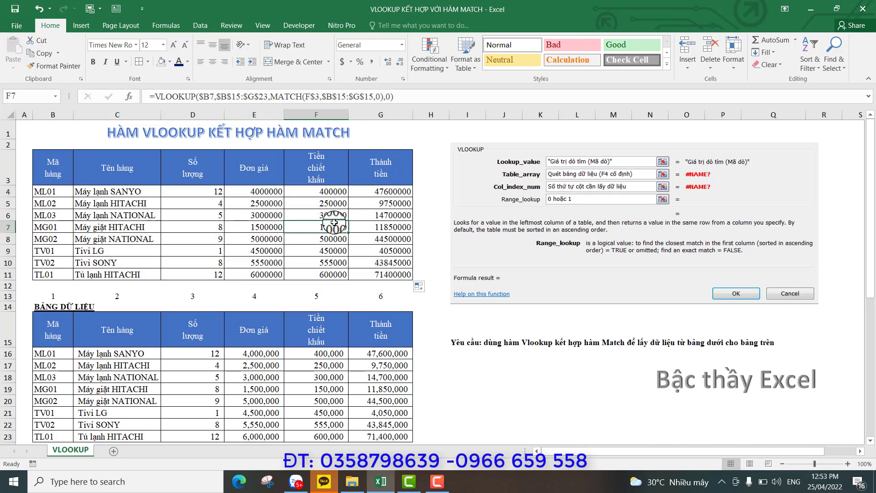
{"action": "left_click_drag", "start_coordinate": [254, 191], "coordinate": [380, 270]}
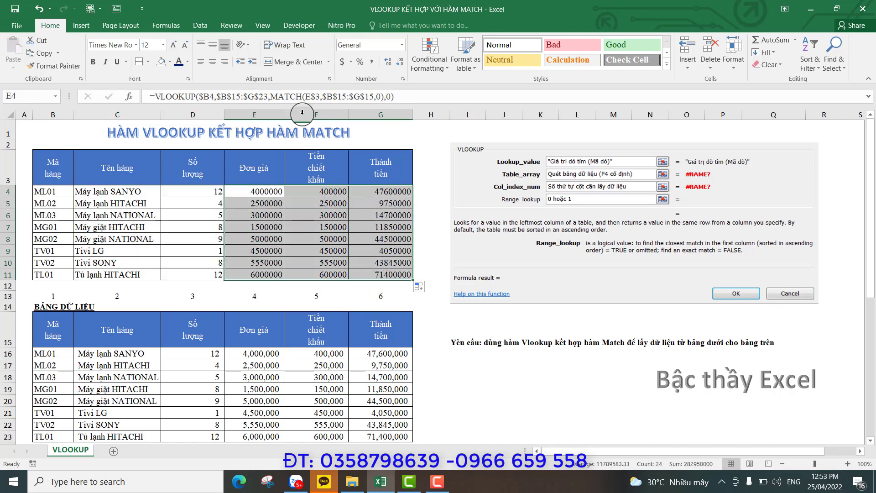
- Apply Comma Style to the prices, discounts and totals in E4:G11, then recheck F6 and C4
{"action": "left_click", "coordinate": [372, 61]}
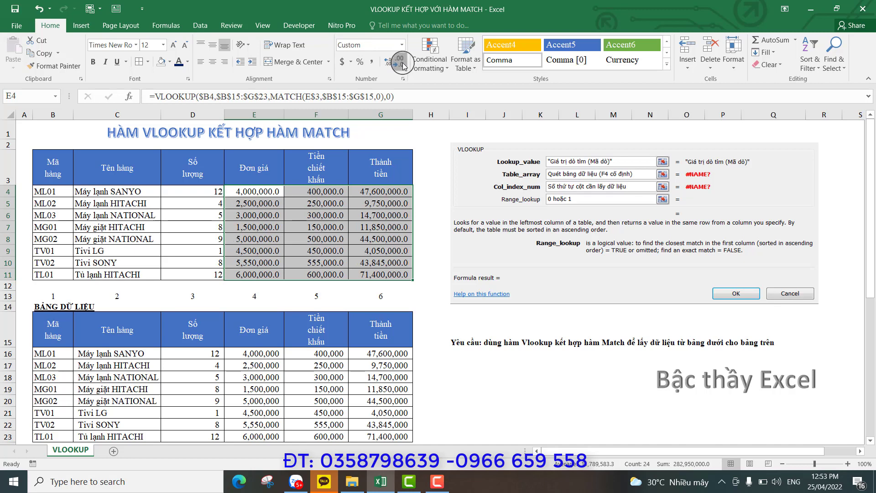
{"action": "left_click", "coordinate": [300, 215]}
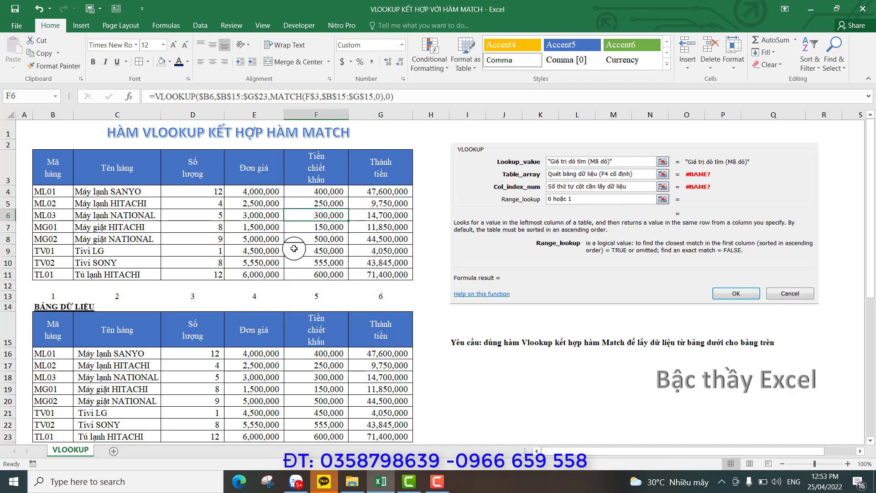
{"action": "left_click", "coordinate": [128, 192]}
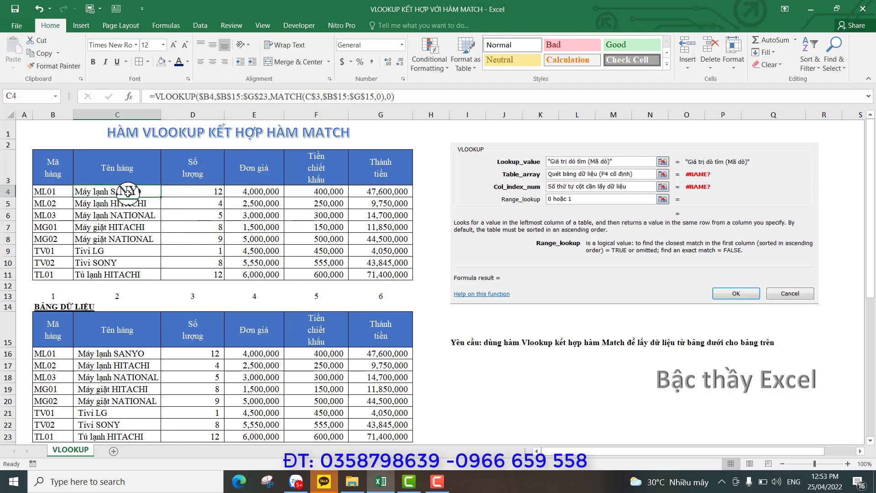